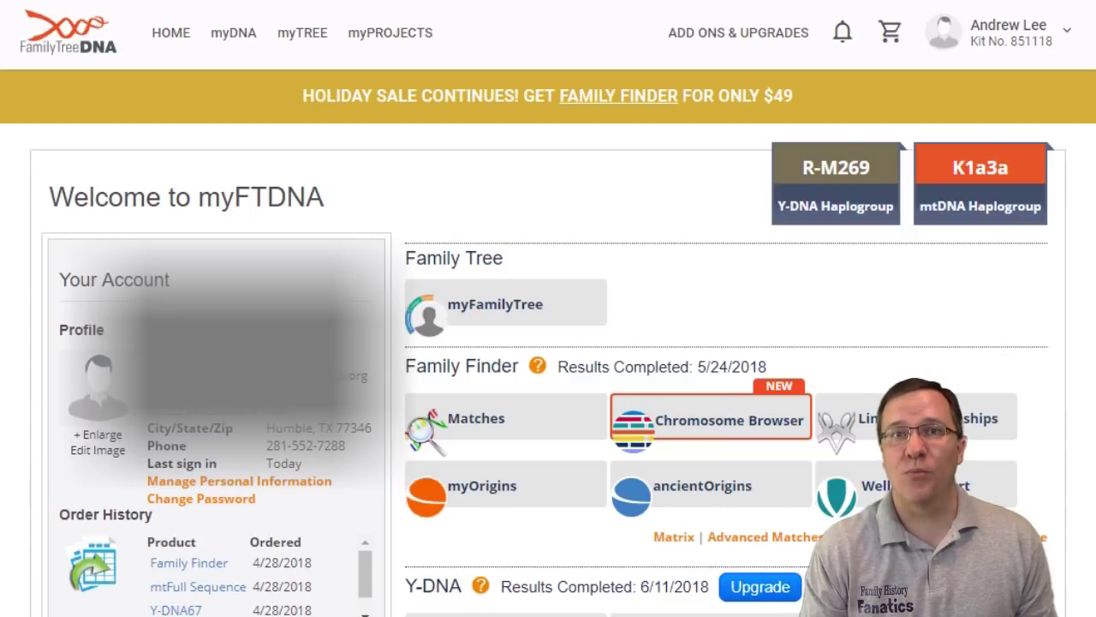
Open the Chromosome Browser for the Family Finder results
{"action": "left_click", "coordinate": [710, 420]}
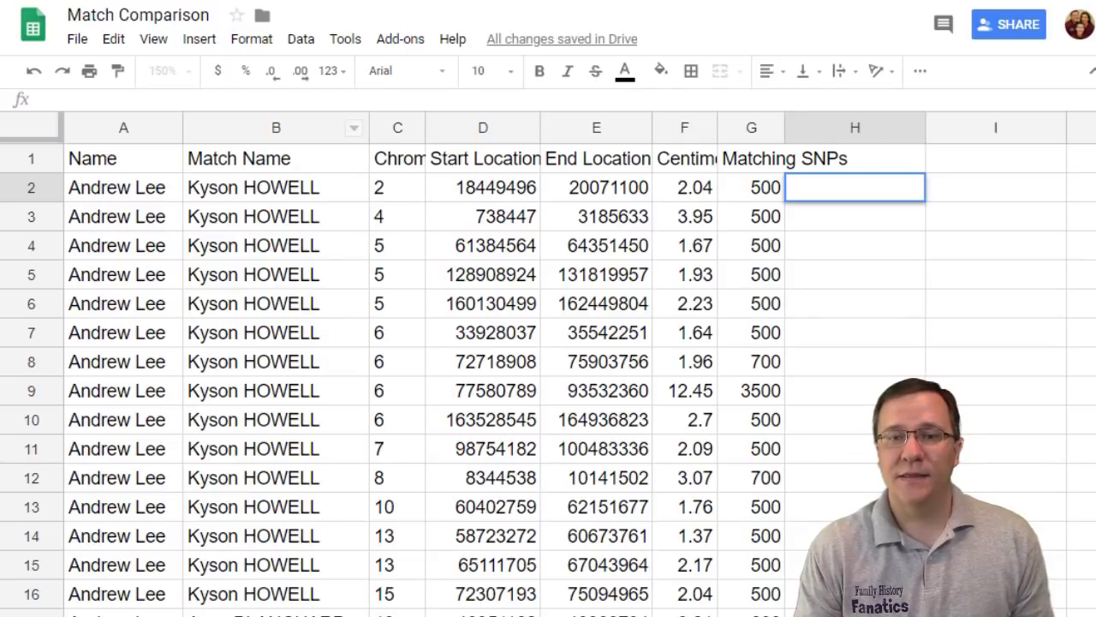
Switch to the Match Comparison spreadsheet in Google Sheets and freeze its first row as the header
{"action": "left_click", "coordinate": [31, 187]}
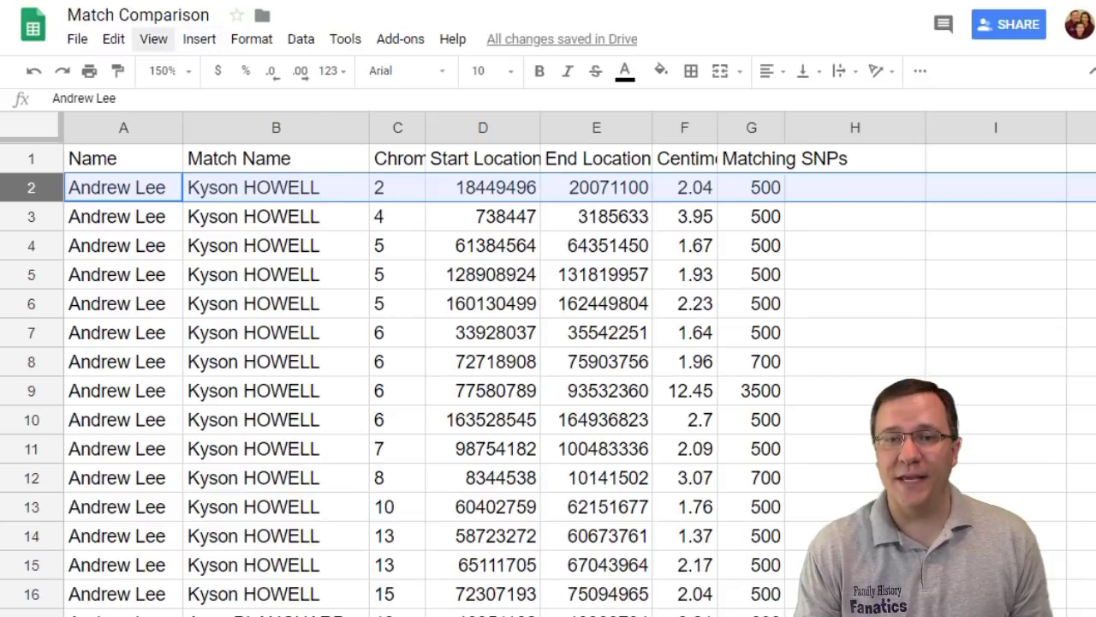
{"action": "left_click", "coordinate": [154, 39]}
{"action": "mouse_move", "coordinate": [197, 72]}
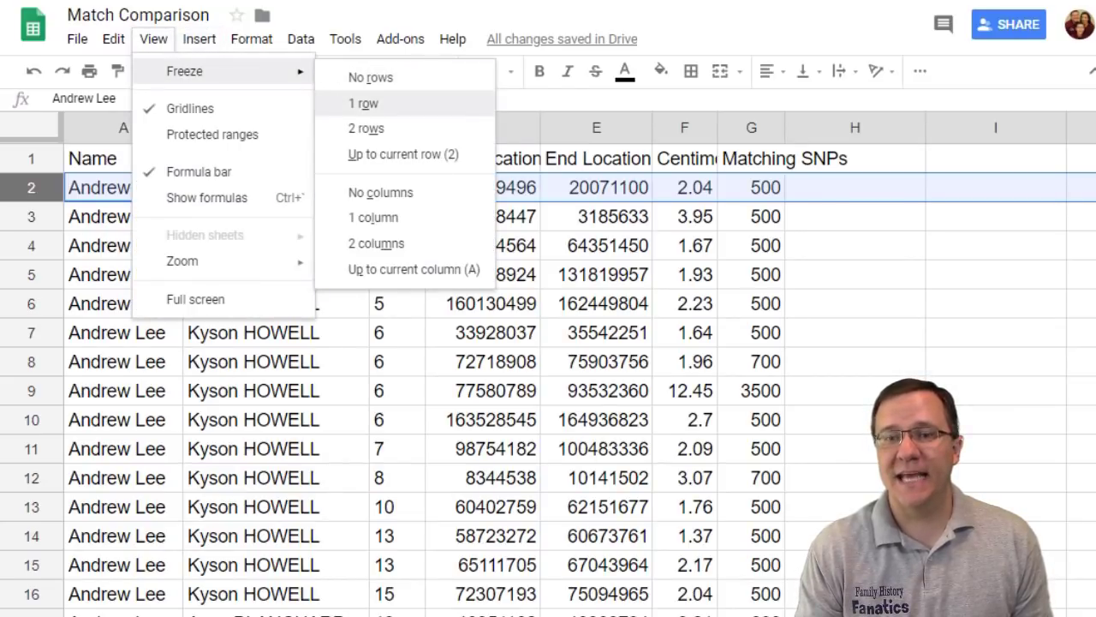
{"action": "left_click", "coordinate": [363, 103]}
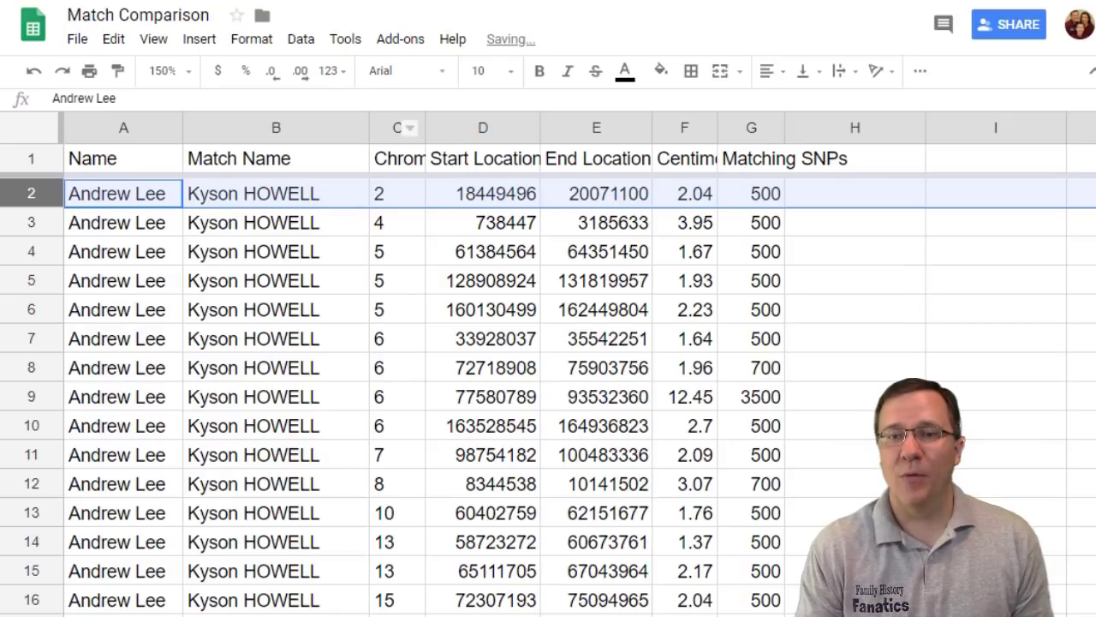
{"action": "left_click", "coordinate": [482, 280]}
{"action": "scroll", "coordinate": [548, 386], "scroll_direction": "down", "scroll_amount": 9}
{"action": "scroll", "coordinate": [548, 386], "scroll_direction": "up", "scroll_amount": 9}
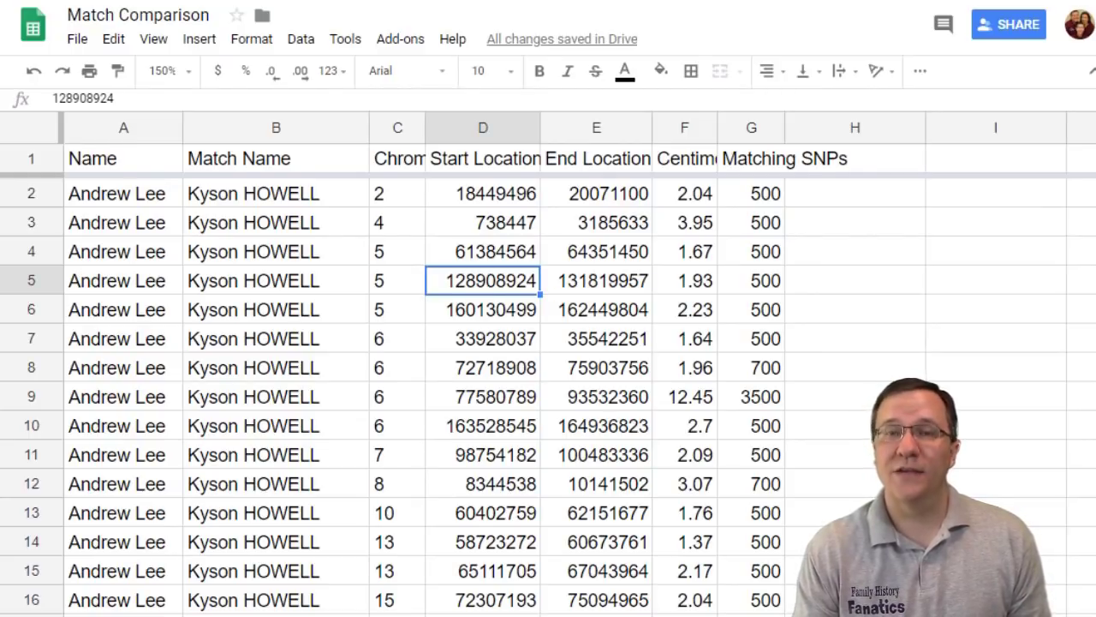
Examine the centimorgan values of the first match's segments in rows 2 to 16, including the largest one
{"action": "left_click", "coordinate": [276, 195]}
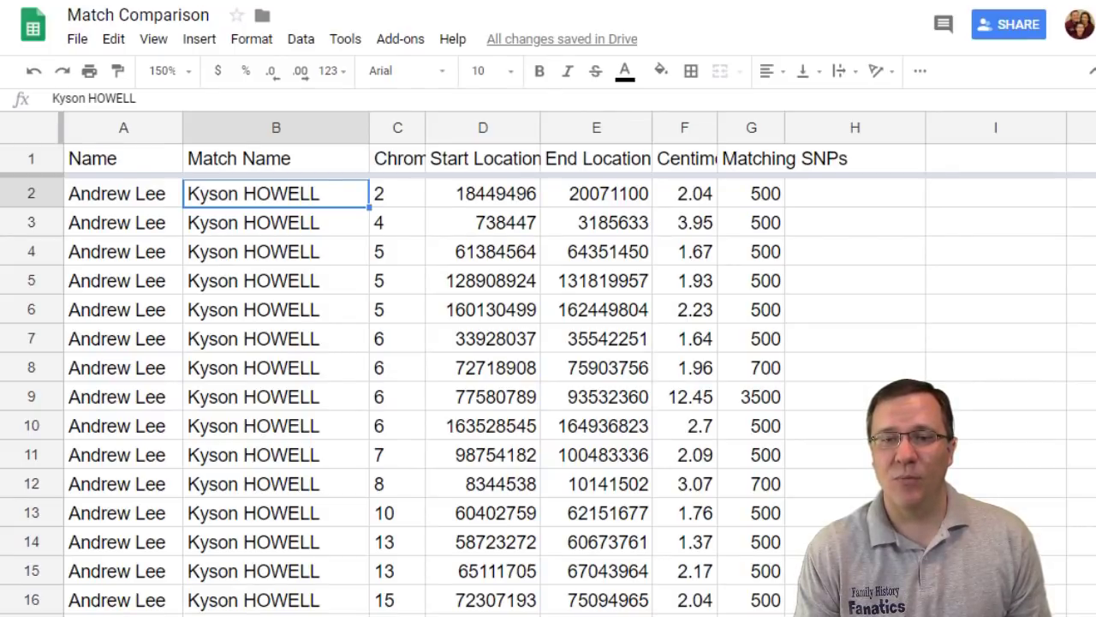
{"action": "scroll", "coordinate": [428, 386], "scroll_direction": "down", "scroll_amount": 2}
{"action": "scroll", "coordinate": [428, 386], "scroll_direction": "up", "scroll_amount": 2}
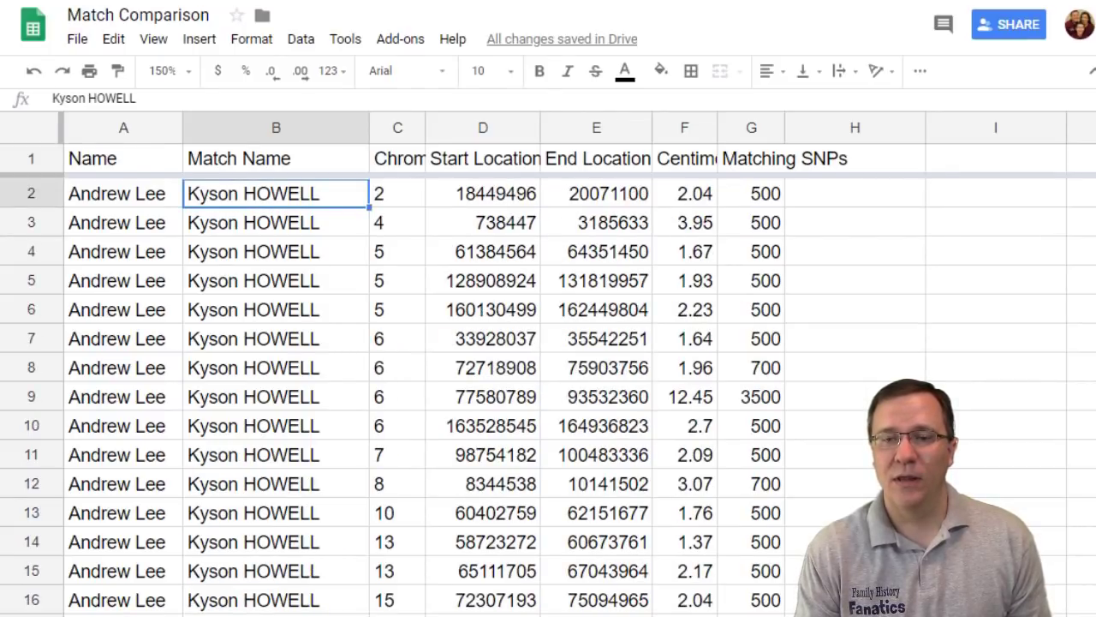
{"action": "scroll", "coordinate": [428, 386], "scroll_direction": "down", "scroll_amount": 2}
{"action": "left_click_drag", "start_coordinate": [695, 426], "coordinate": [695, 182]}
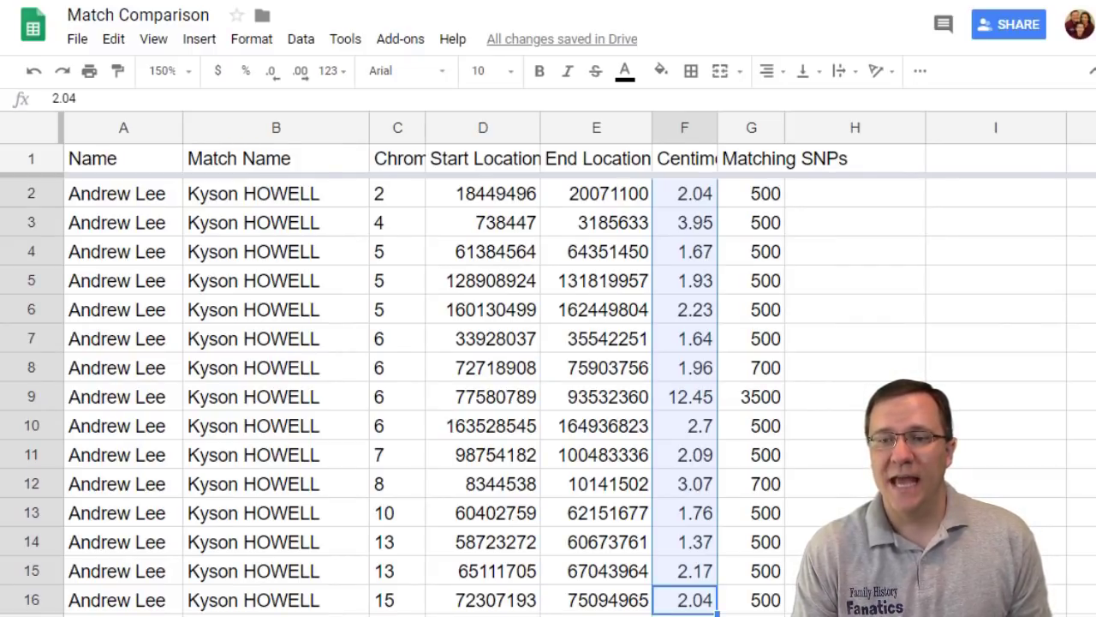
{"action": "left_click", "coordinate": [685, 397]}
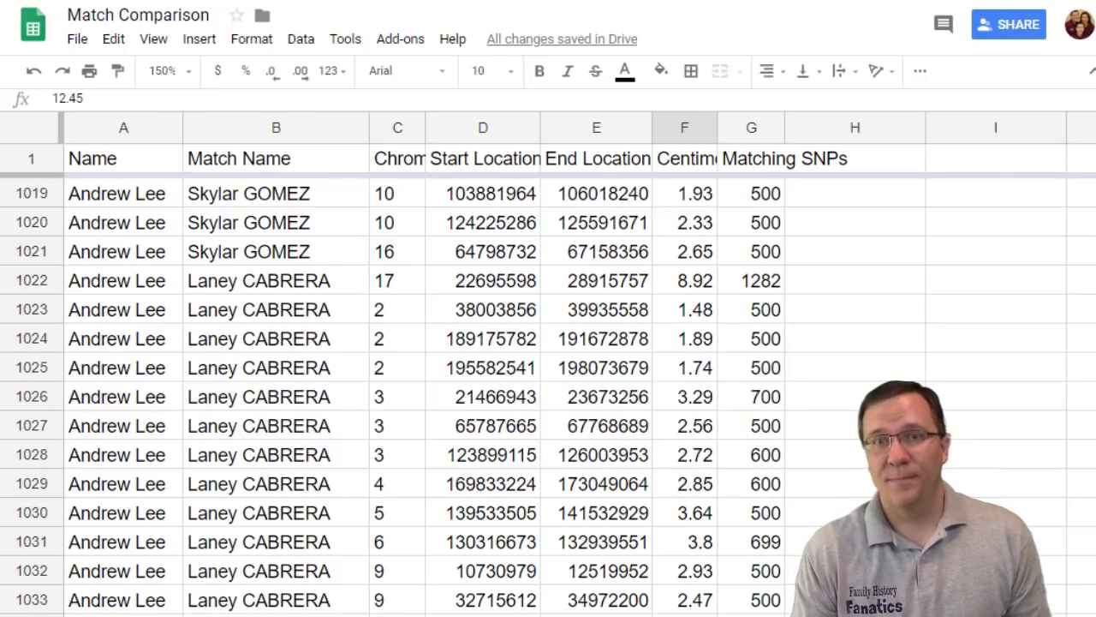
Examine the centimorgan values of the match in rows 1022 to 1039, checking the largest segments in F1022 and F1034
{"action": "left_click_drag", "start_coordinate": [685, 281], "coordinate": [685, 396]}
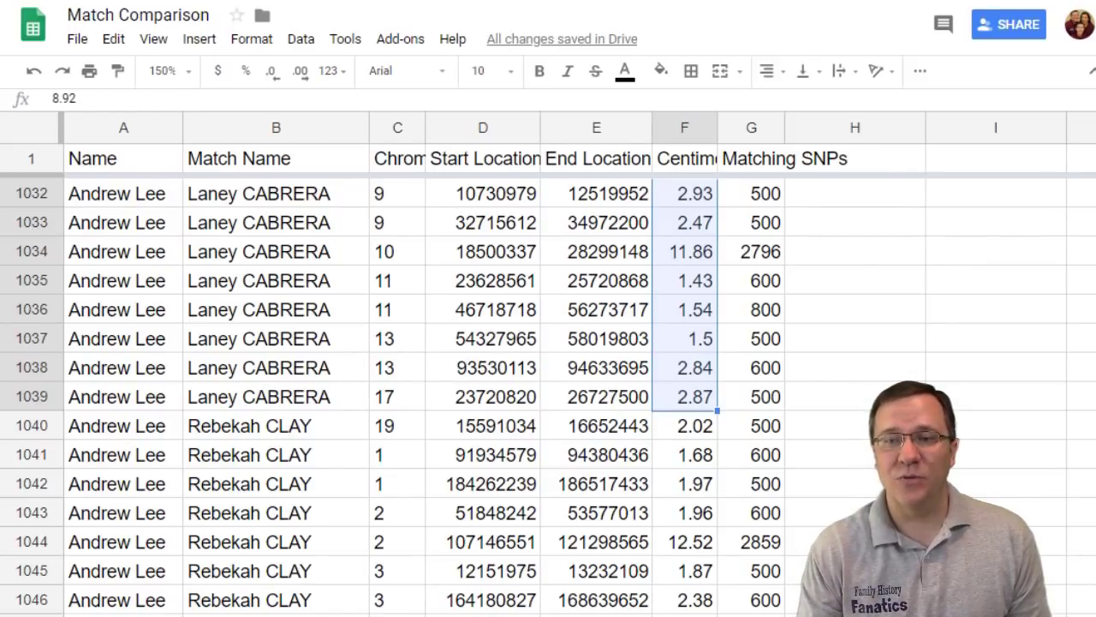
{"action": "scroll", "coordinate": [548, 385], "scroll_direction": "up", "scroll_amount": 1}
{"action": "scroll", "coordinate": [548, 385], "scroll_direction": "up", "scroll_amount": 1}
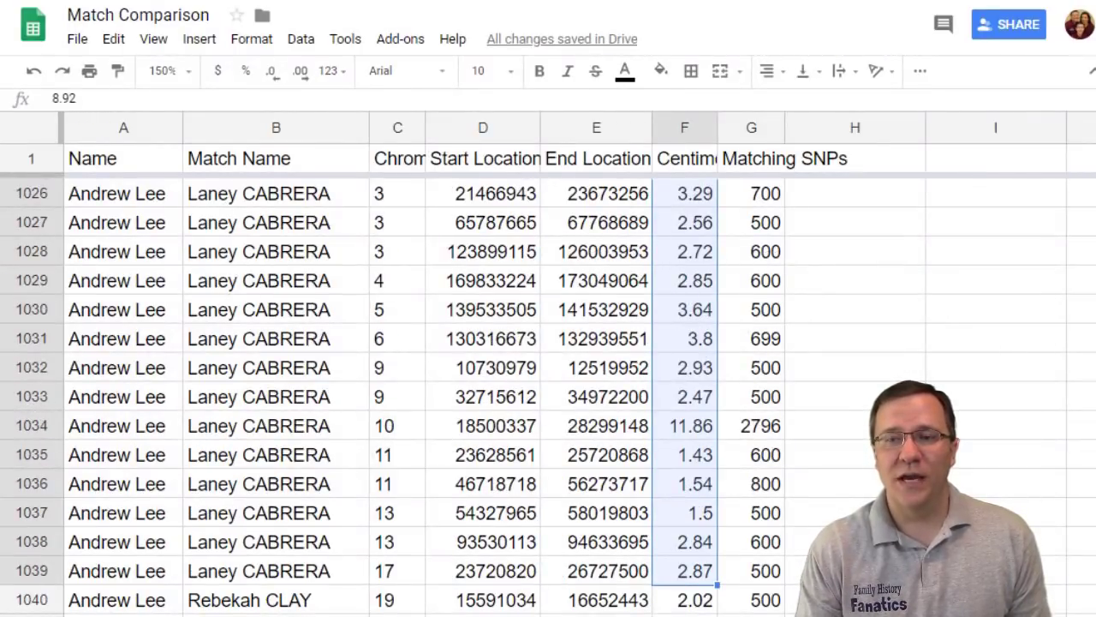
{"action": "scroll", "coordinate": [548, 386], "scroll_direction": "up", "scroll_amount": 1}
{"action": "scroll", "coordinate": [548, 385], "scroll_direction": "up", "scroll_amount": 2}
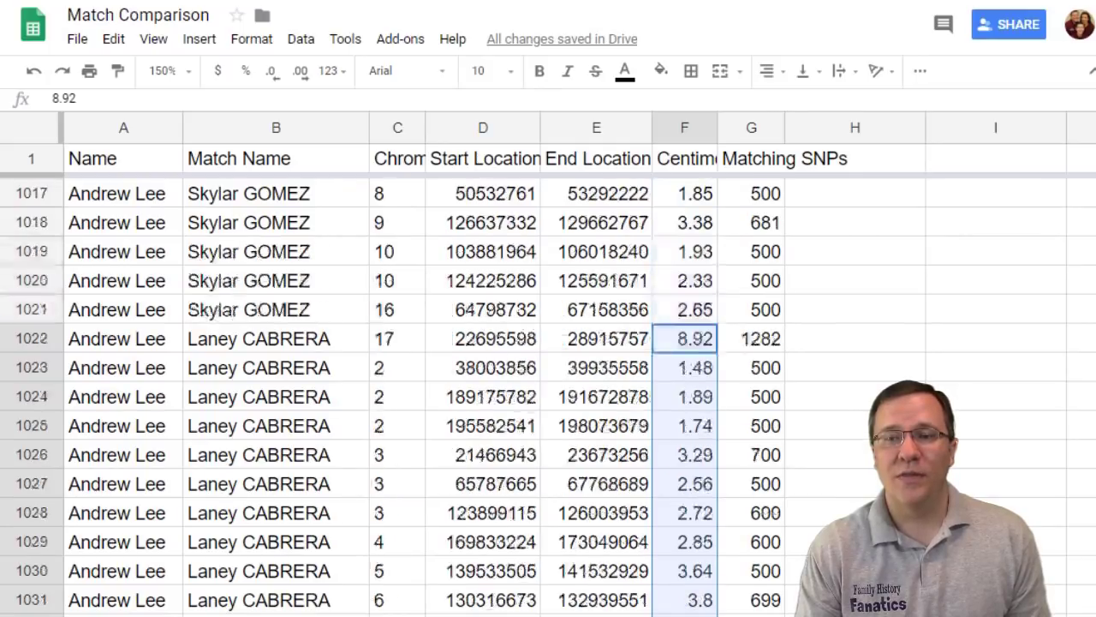
{"action": "scroll", "coordinate": [548, 385], "scroll_direction": "down", "scroll_amount": 1}
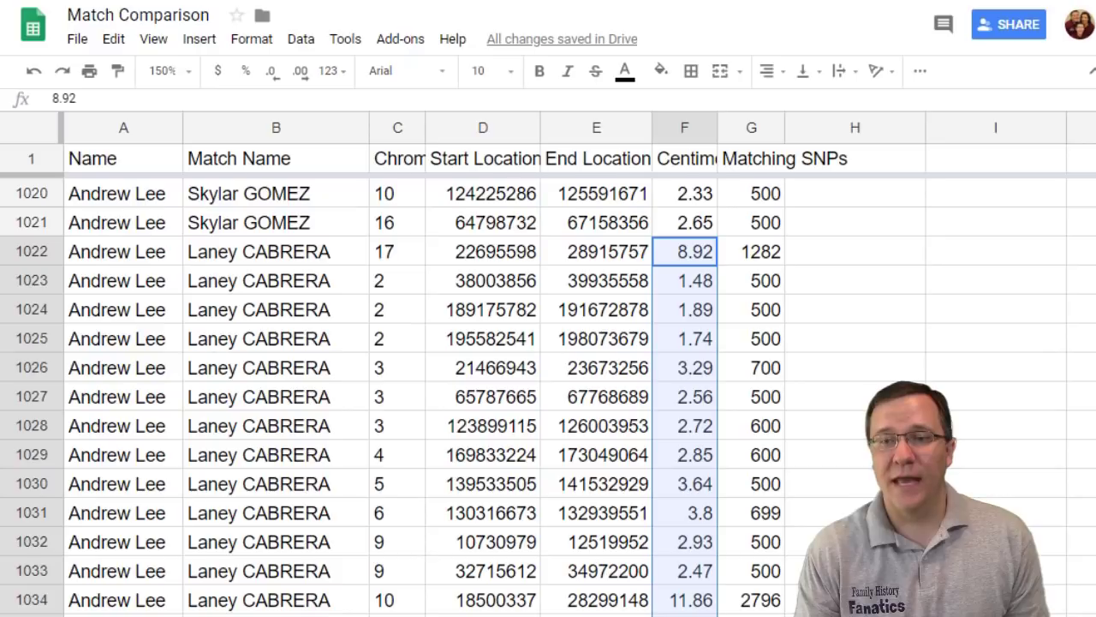
{"action": "left_click", "coordinate": [684, 252]}
{"action": "scroll", "coordinate": [548, 385], "scroll_direction": "down", "scroll_amount": 1}
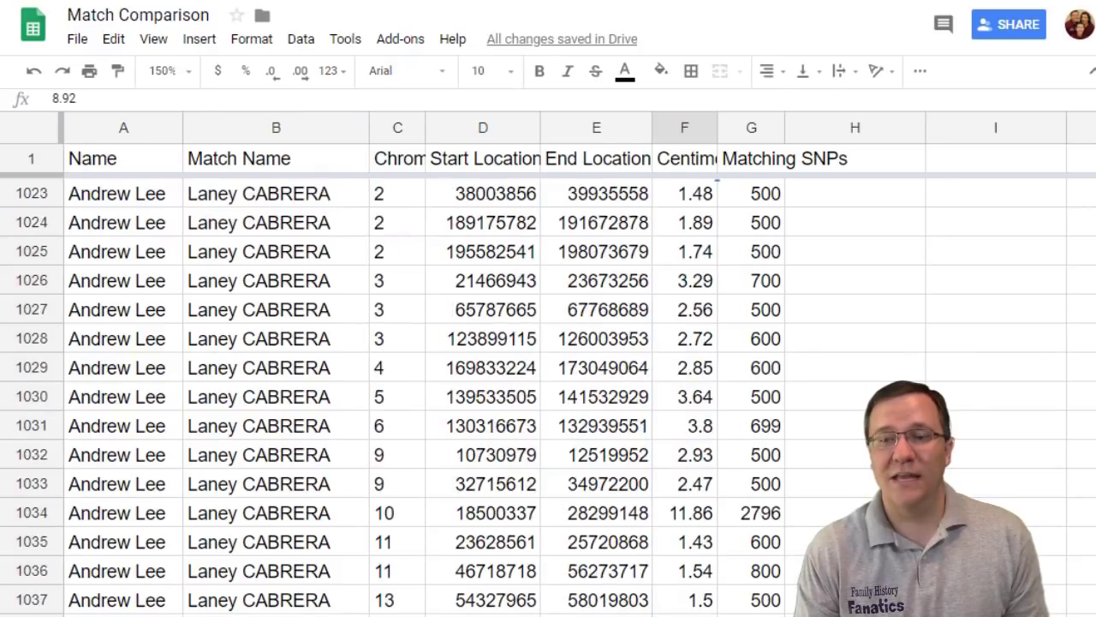
{"action": "left_click", "coordinate": [684, 513]}
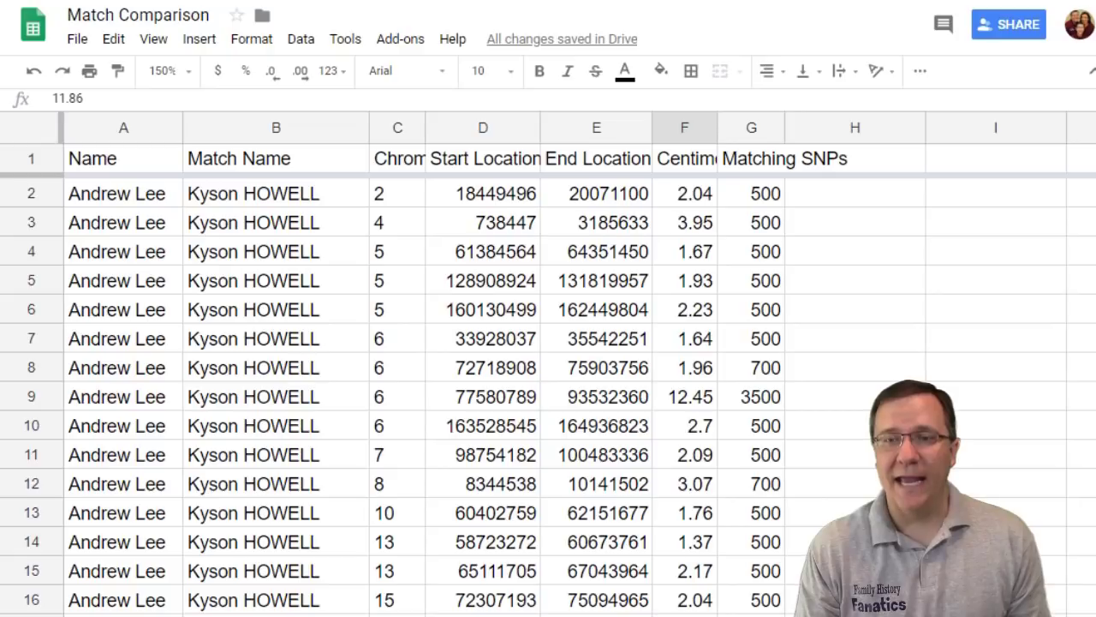
Sort the whole data range by Centimorgans in Z → A order, treating the first row as a header
{"action": "left_click", "coordinate": [684, 159]}
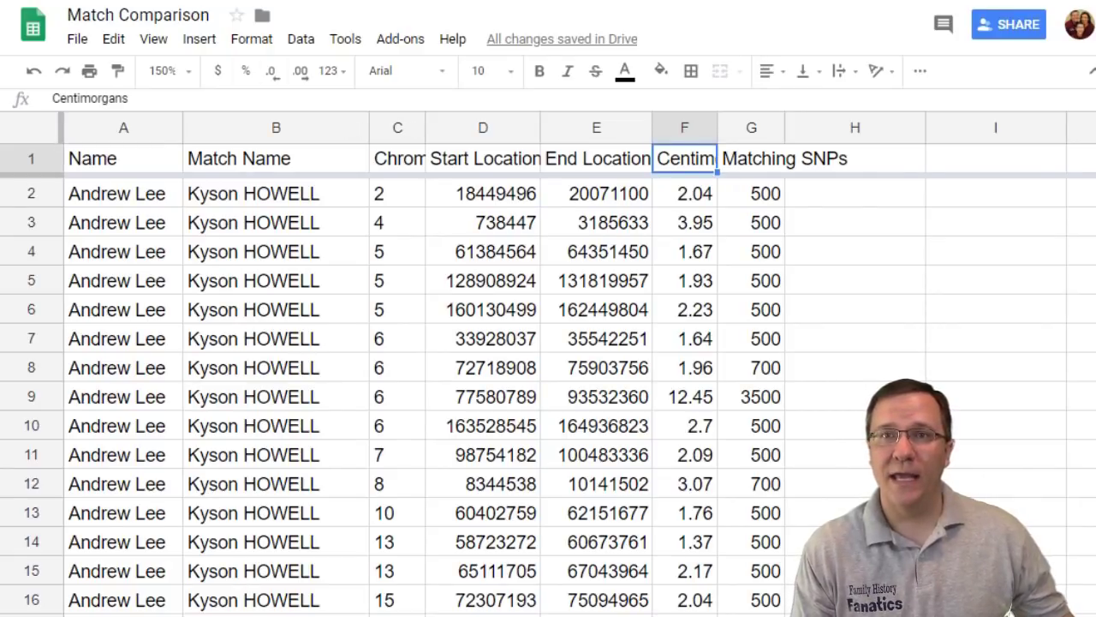
{"action": "key", "text": "ctrl+a"}
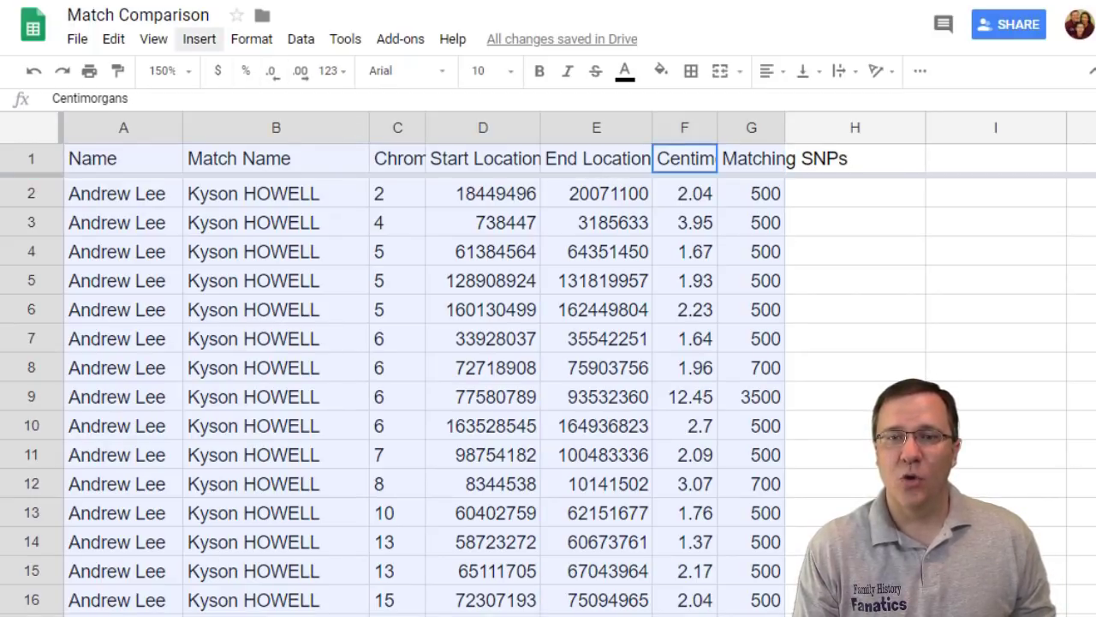
{"action": "left_click", "coordinate": [301, 38]}
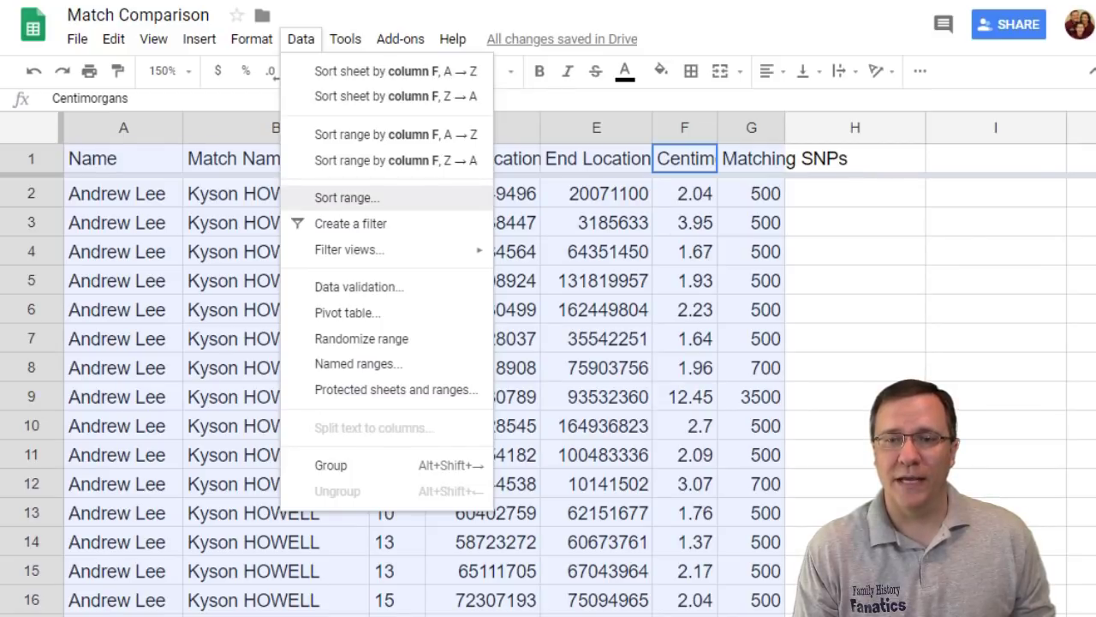
{"action": "left_click", "coordinate": [346, 197]}
{"action": "left_click", "coordinate": [399, 296]}
{"action": "left_click", "coordinate": [486, 318]}
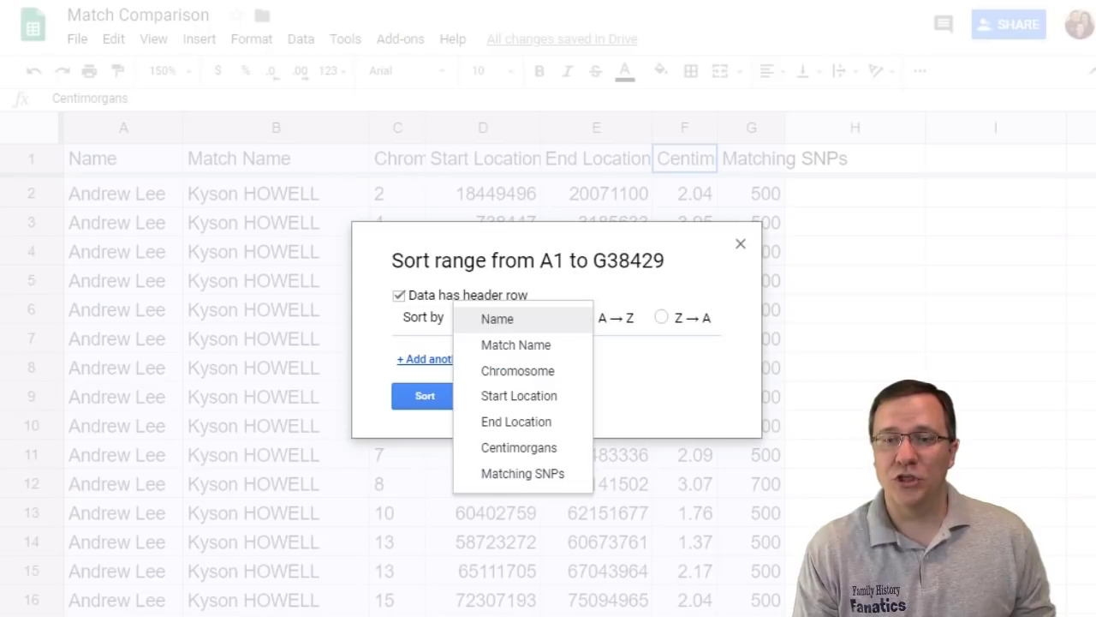
{"action": "left_click", "coordinate": [519, 447]}
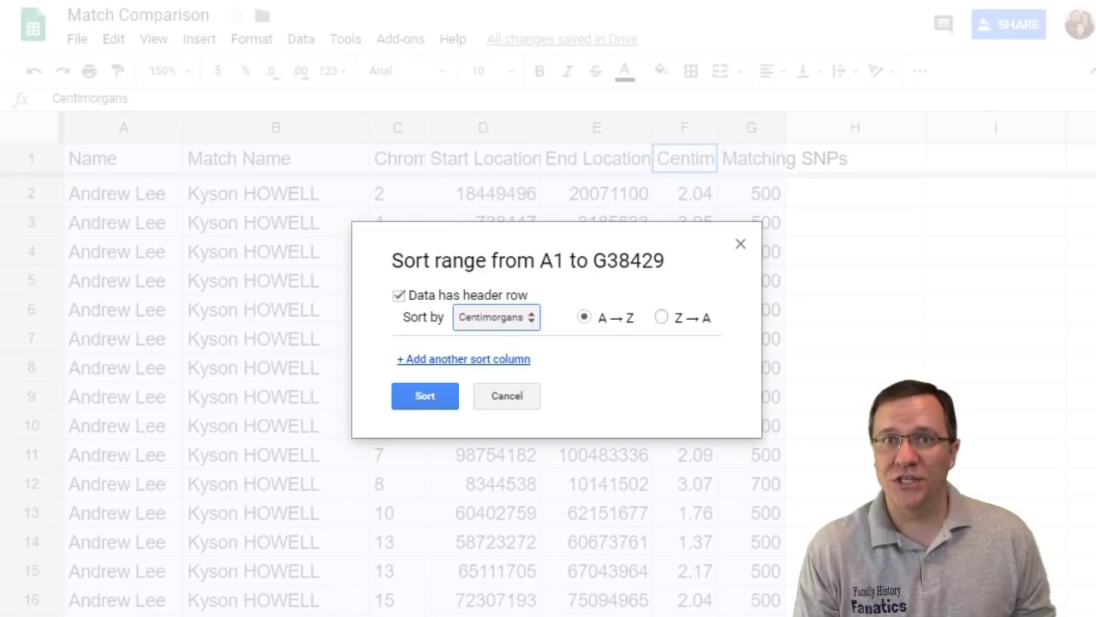
{"action": "left_click", "coordinate": [661, 317]}
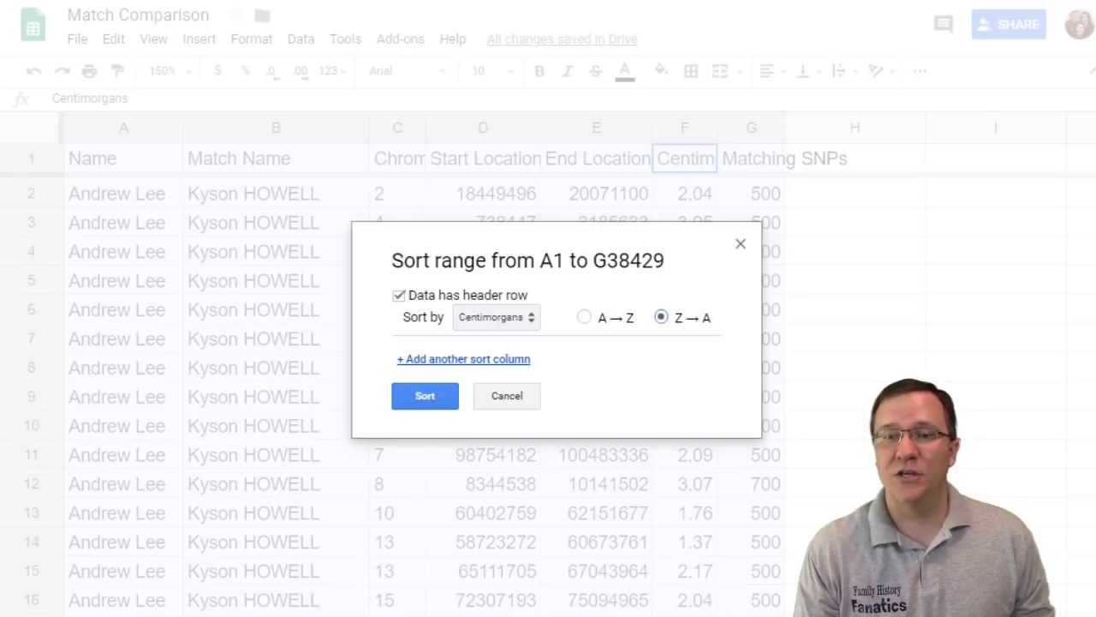
{"action": "left_click", "coordinate": [425, 397]}
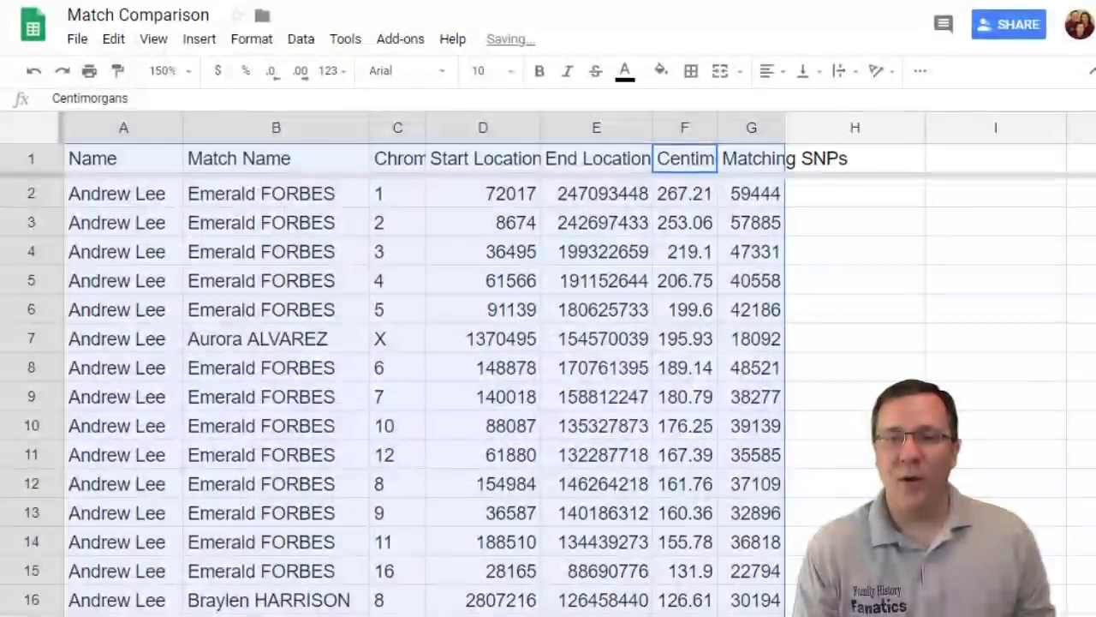
{"action": "left_click", "coordinate": [854, 223]}
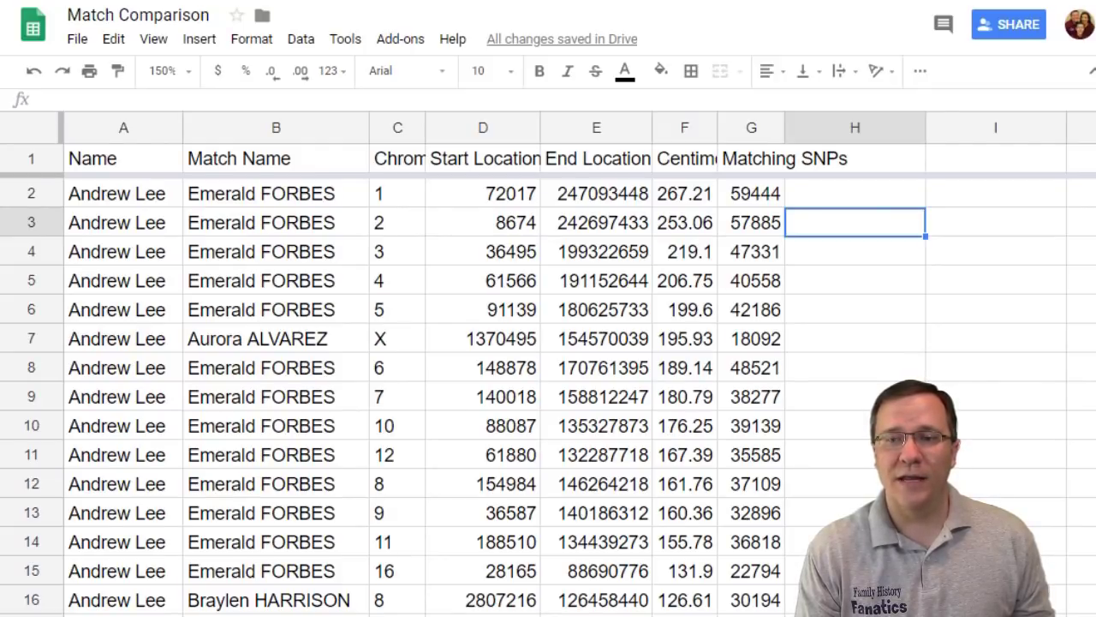
Find where the sorted centimorgan values drop below 6 and select the last value above that cutoff
{"action": "scroll", "coordinate": [429, 386], "scroll_direction": "down", "scroll_amount": 20}
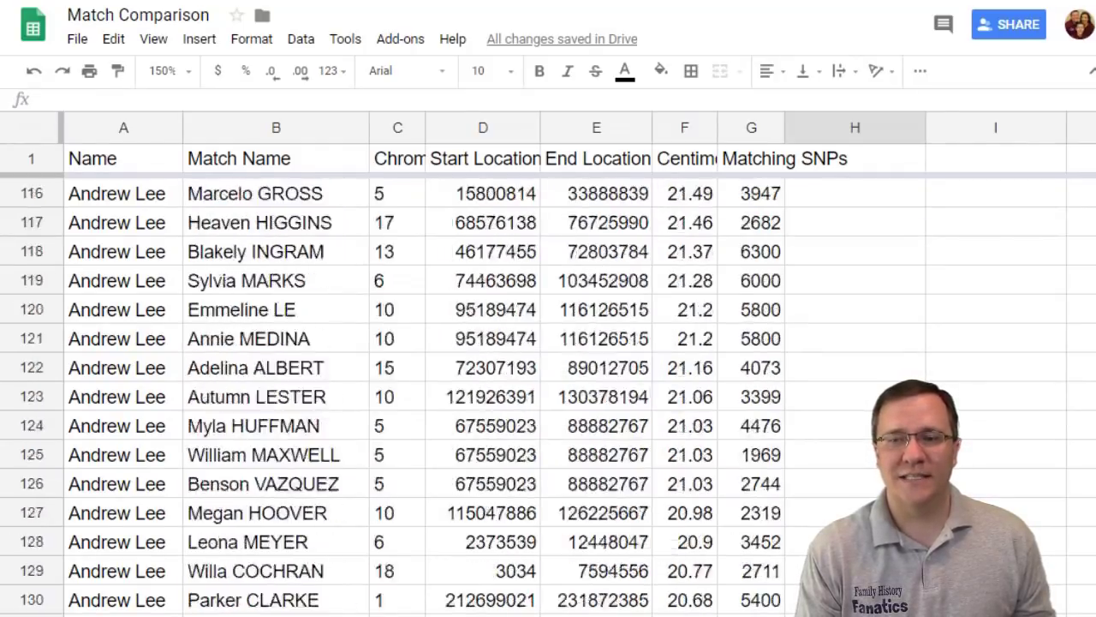
{"action": "scroll", "coordinate": [428, 386], "scroll_direction": "down", "scroll_amount": 15}
{"action": "scroll", "coordinate": [428, 385], "scroll_direction": "up", "scroll_amount": 1}
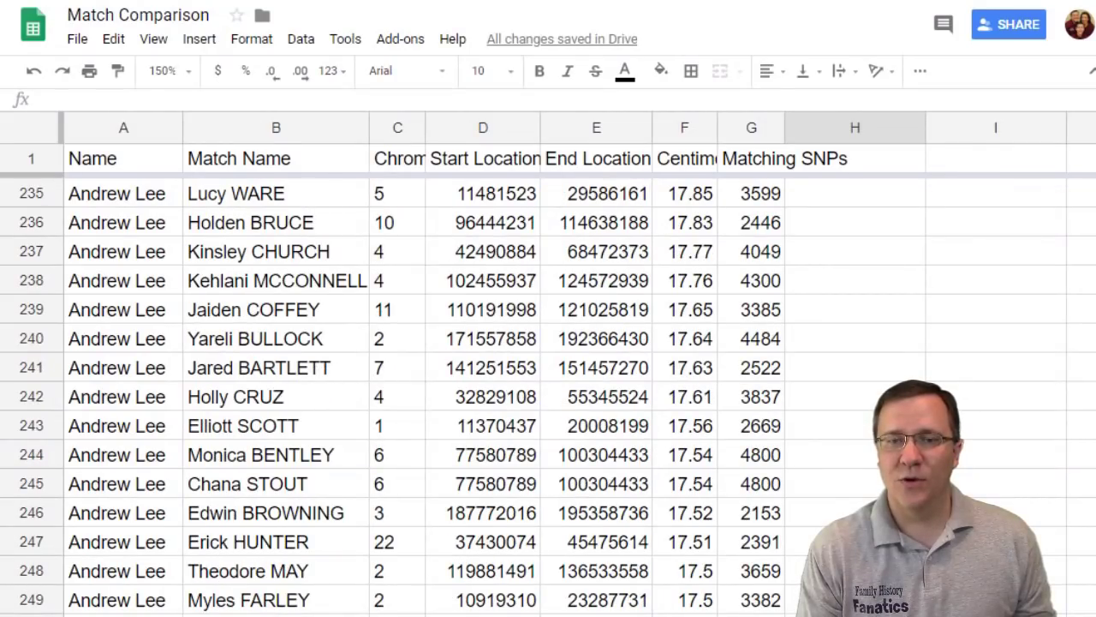
{"action": "scroll", "coordinate": [428, 385], "scroll_direction": "down", "scroll_amount": 20}
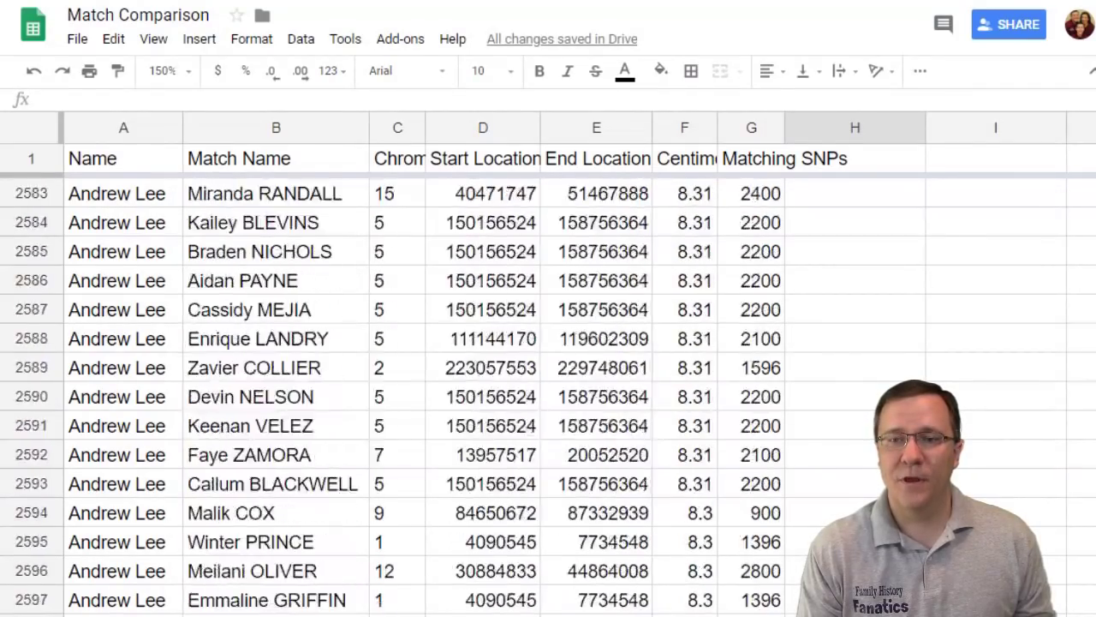
{"action": "scroll", "coordinate": [428, 386], "scroll_direction": "down", "scroll_amount": 20}
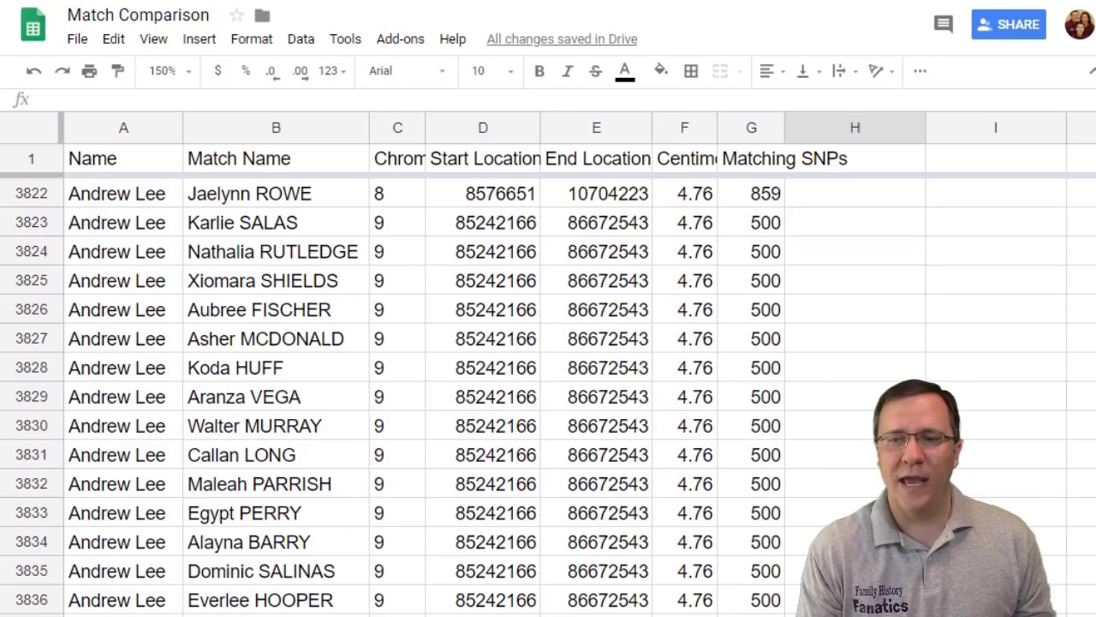
{"action": "scroll", "coordinate": [428, 386], "scroll_direction": "up", "scroll_amount": 20}
{"action": "scroll", "coordinate": [428, 385], "scroll_direction": "up", "scroll_amount": 20}
{"action": "scroll", "coordinate": [428, 385], "scroll_direction": "up", "scroll_amount": 6}
{"action": "scroll", "coordinate": [429, 386], "scroll_direction": "down", "scroll_amount": 5}
{"action": "scroll", "coordinate": [428, 386], "scroll_direction": "down", "scroll_amount": 2}
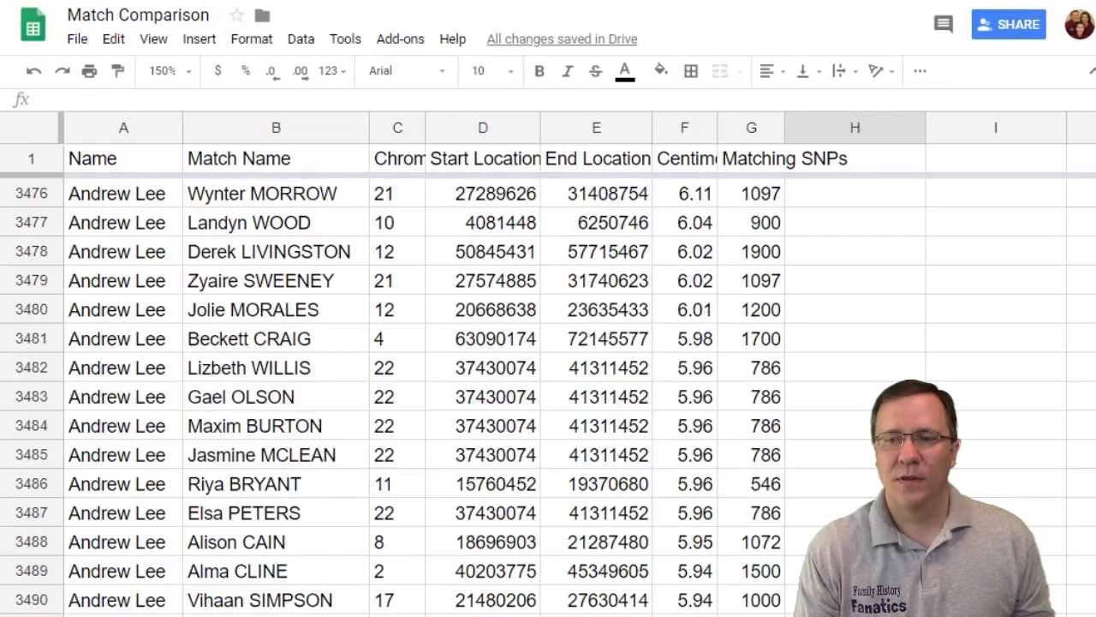
{"action": "scroll", "coordinate": [685, 308], "scroll_direction": "down", "scroll_amount": 1}
{"action": "left_click", "coordinate": [684, 222]}
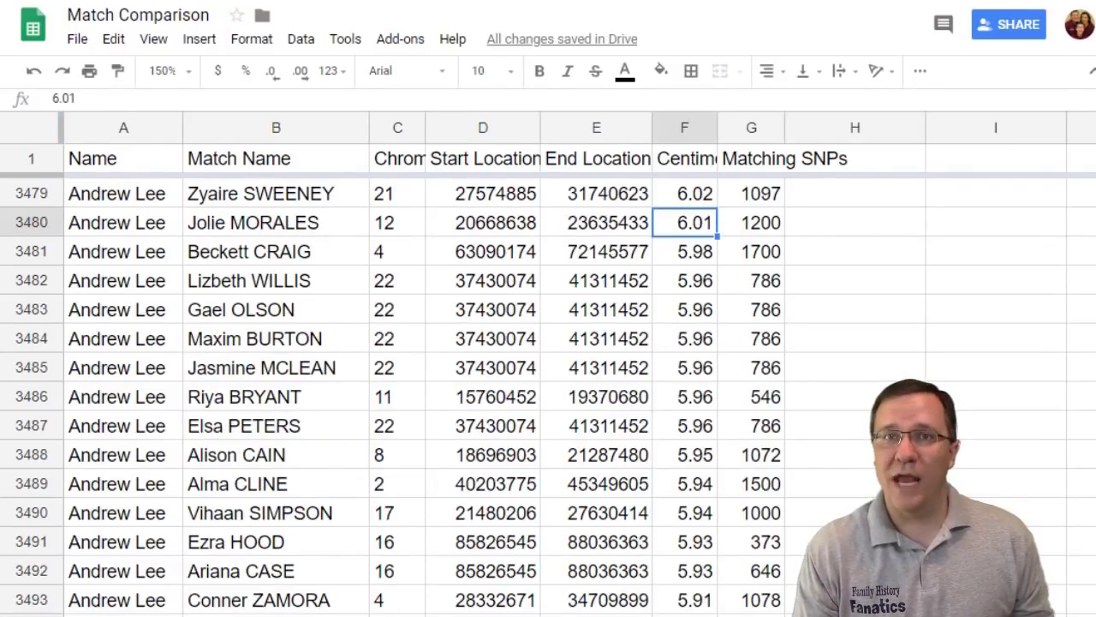
Delete rows 3481 to 38429, which hold all segments smaller than 6 centimorgans
{"action": "left_click", "coordinate": [30, 251]}
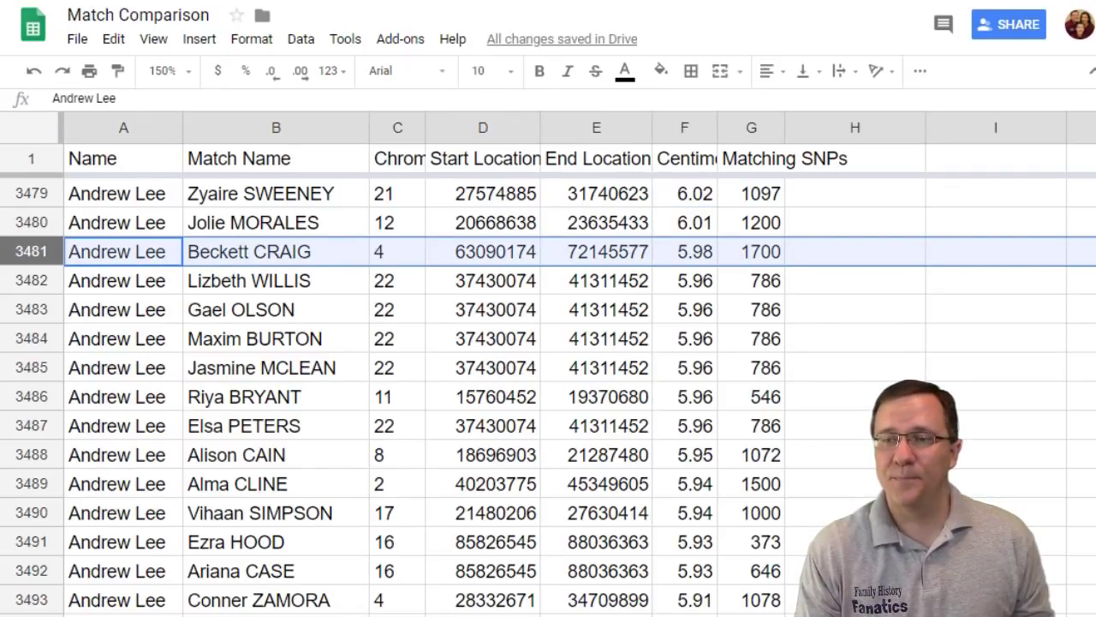
{"action": "key", "text": "ctrl+Down"}
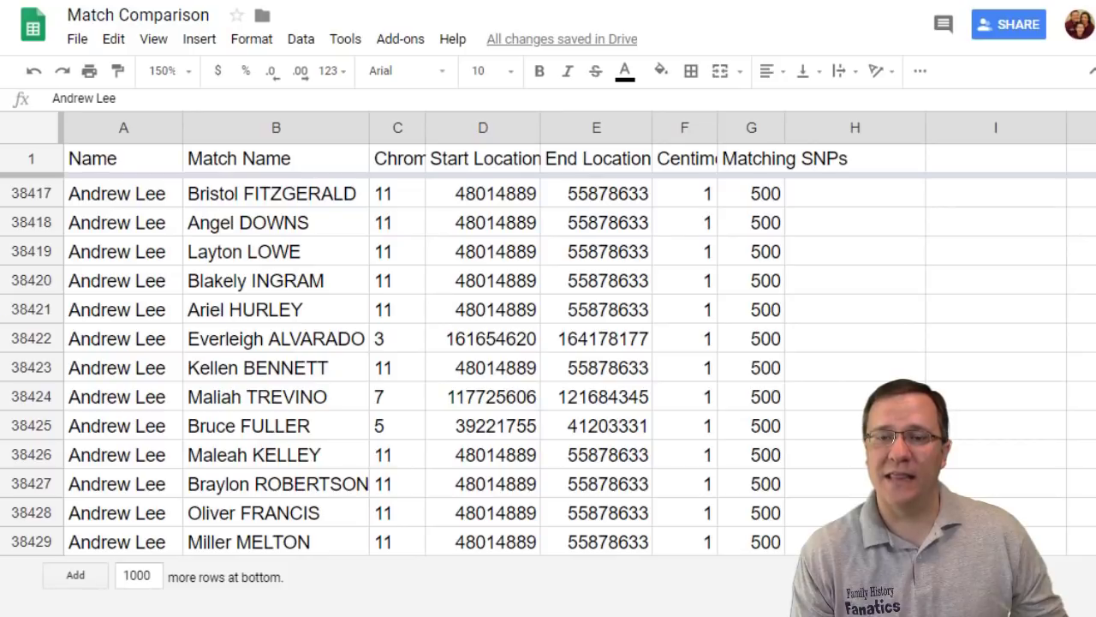
{"action": "key", "text": "ctrl+a"}
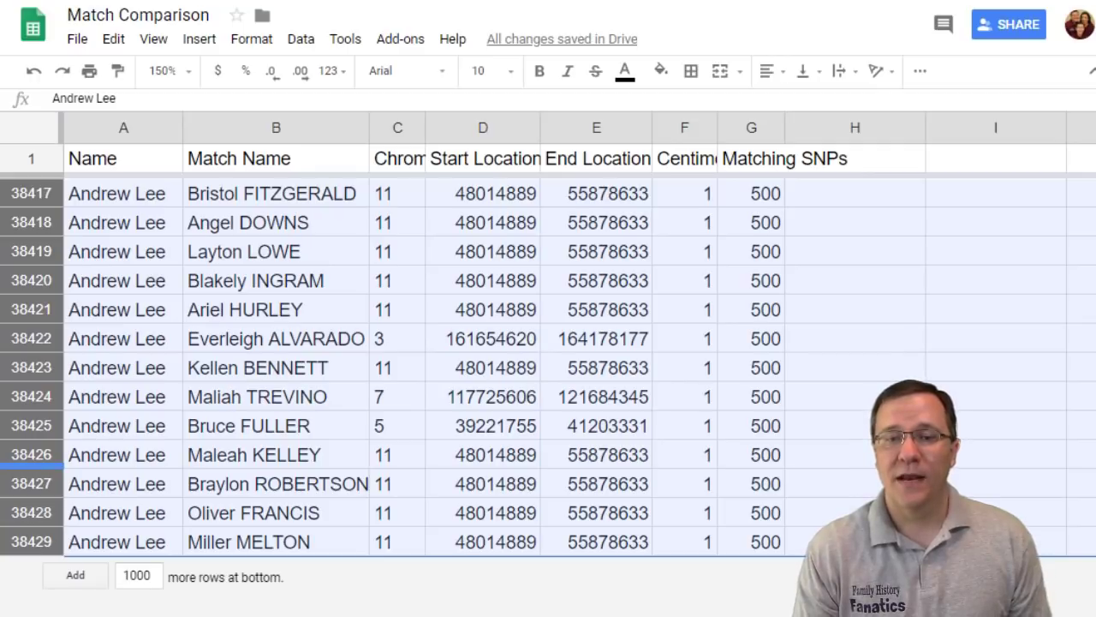
{"action": "right_click", "coordinate": [39, 463]}
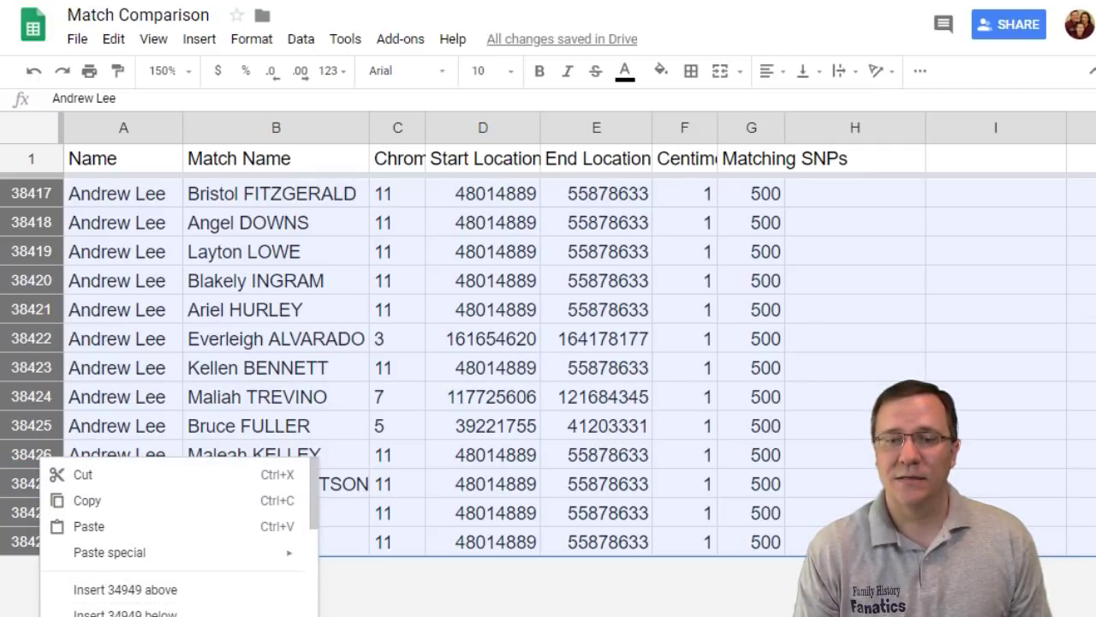
{"action": "scroll", "coordinate": [171, 531], "scroll_direction": "down", "scroll_amount": 2}
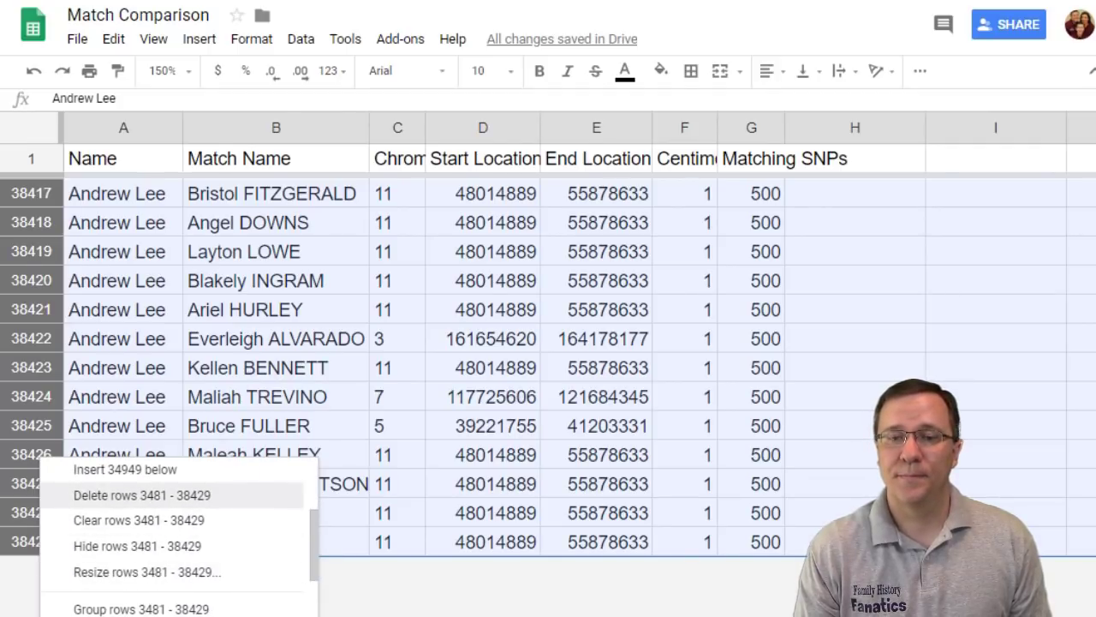
{"action": "left_click", "coordinate": [142, 495]}
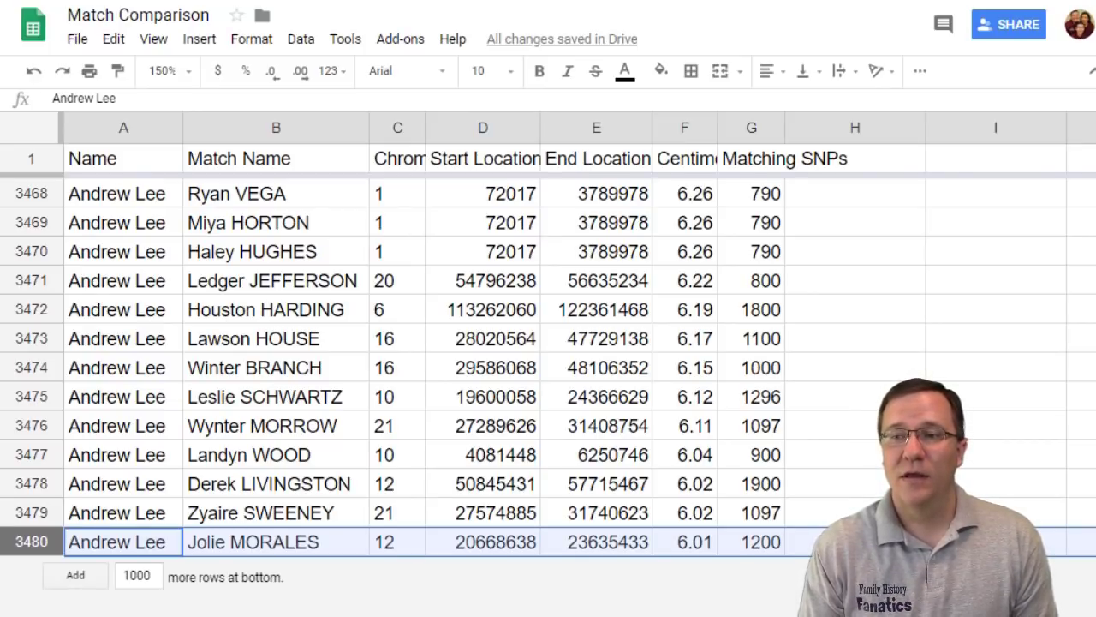
Narrow the Start Location and End Location columns and empty column H to make room beside the match data
{"action": "scroll", "coordinate": [428, 377], "scroll_direction": "up", "scroll_amount": 20}
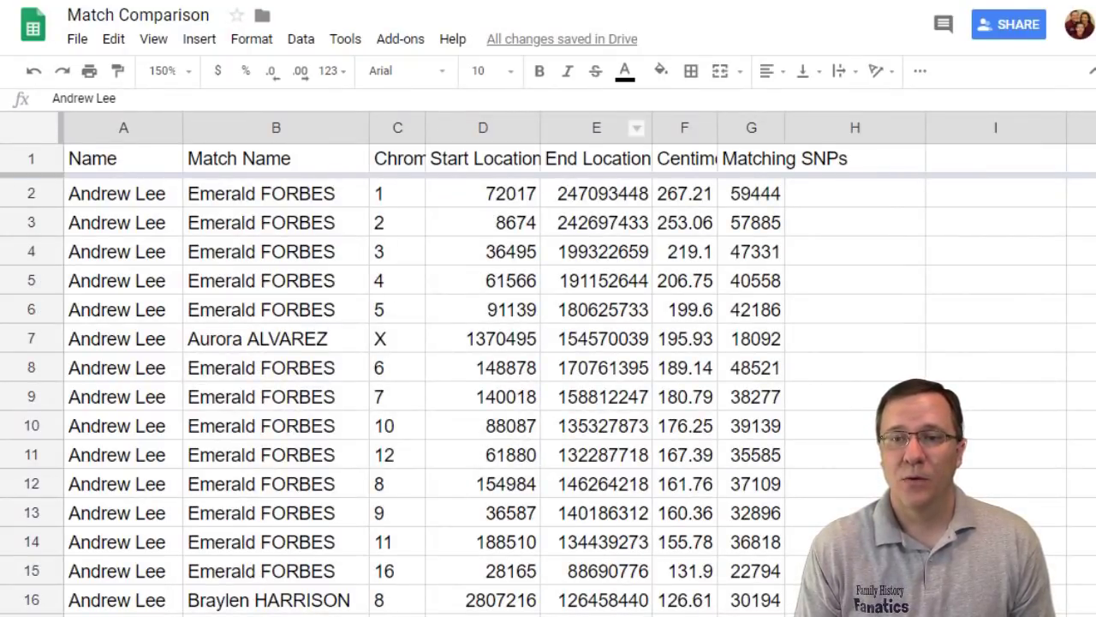
{"action": "left_click_drag", "start_coordinate": [539, 128], "coordinate": [469, 128]}
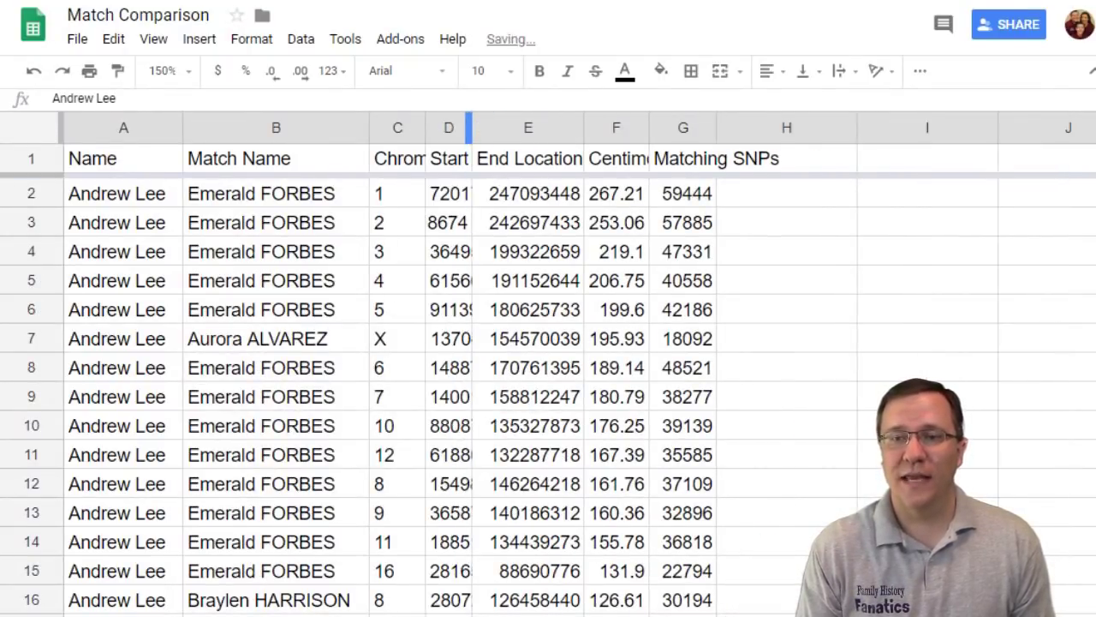
{"action": "left_click_drag", "start_coordinate": [582, 128], "coordinate": [454, 128]}
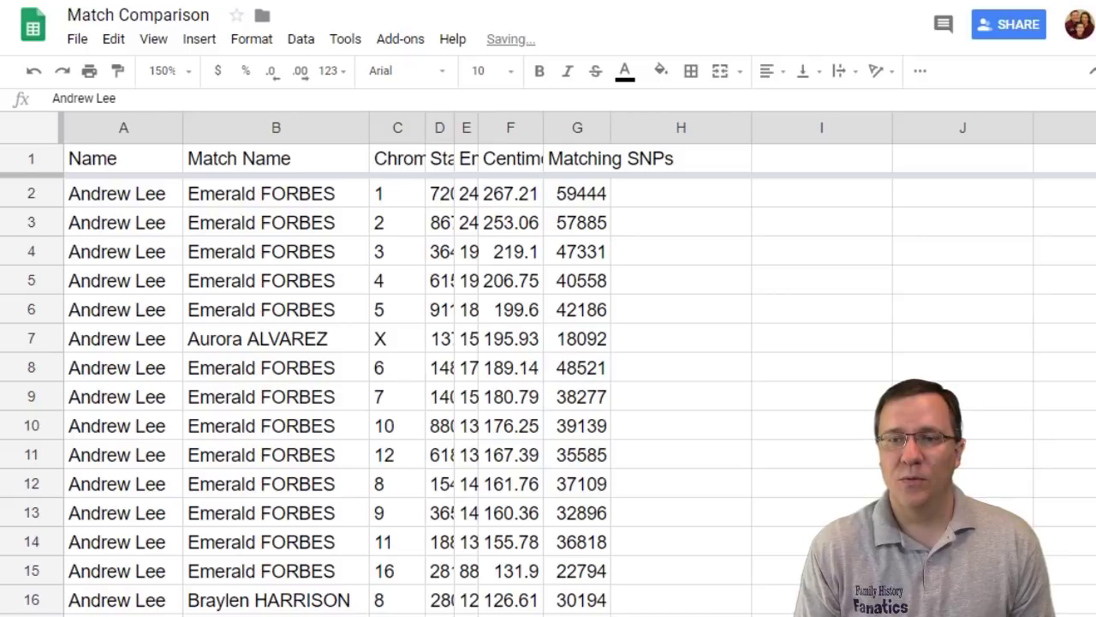
{"action": "left_click_drag", "start_coordinate": [750, 128], "coordinate": [658, 127]}
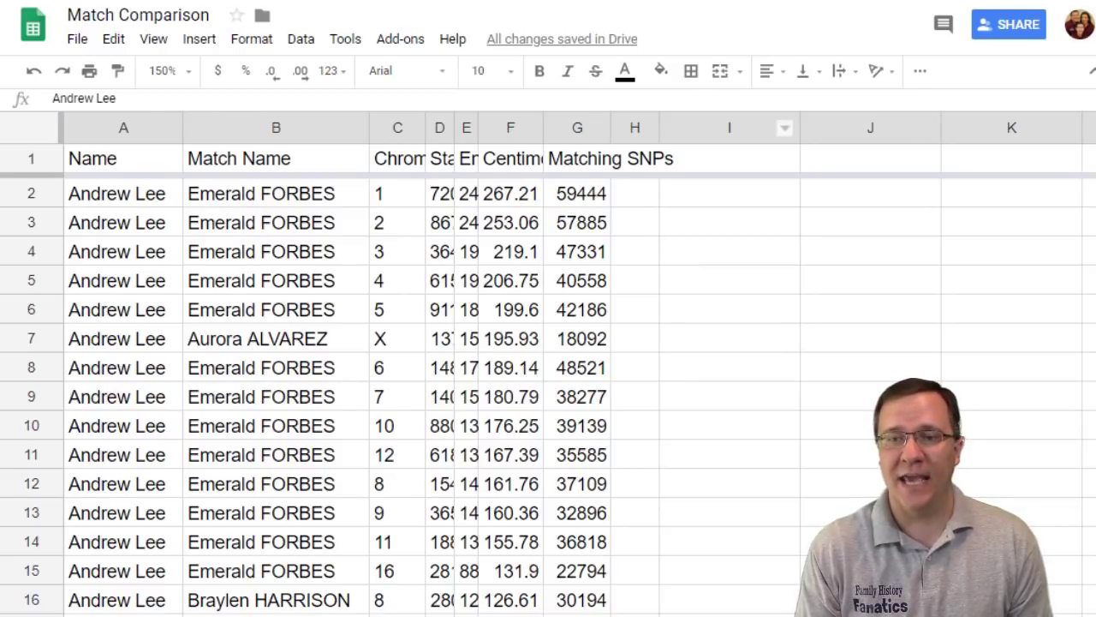
List each match name once from cell I1 with the formula =unique(b:b)
{"action": "left_click", "coordinate": [729, 159]}
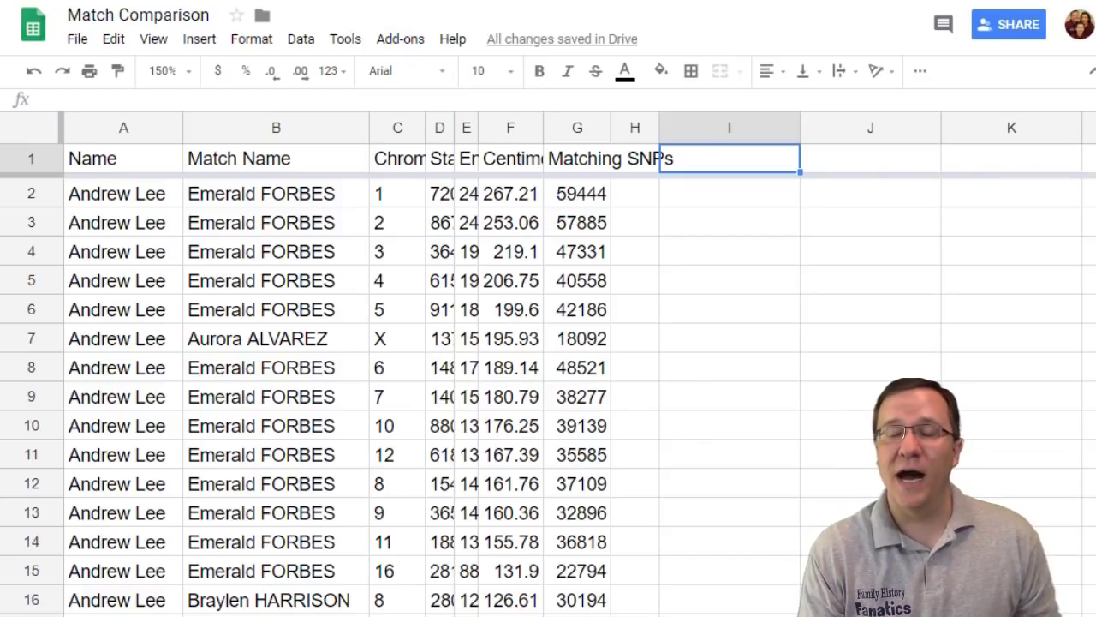
{"action": "type", "text": "=unique(b:b)"}
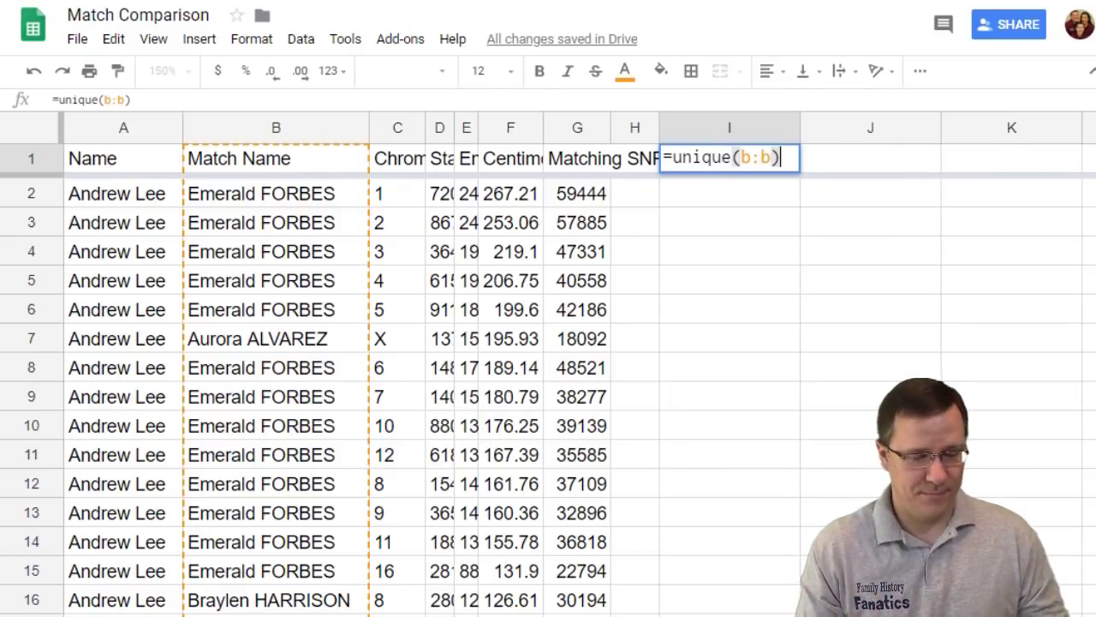
{"action": "key", "text": "Return"}
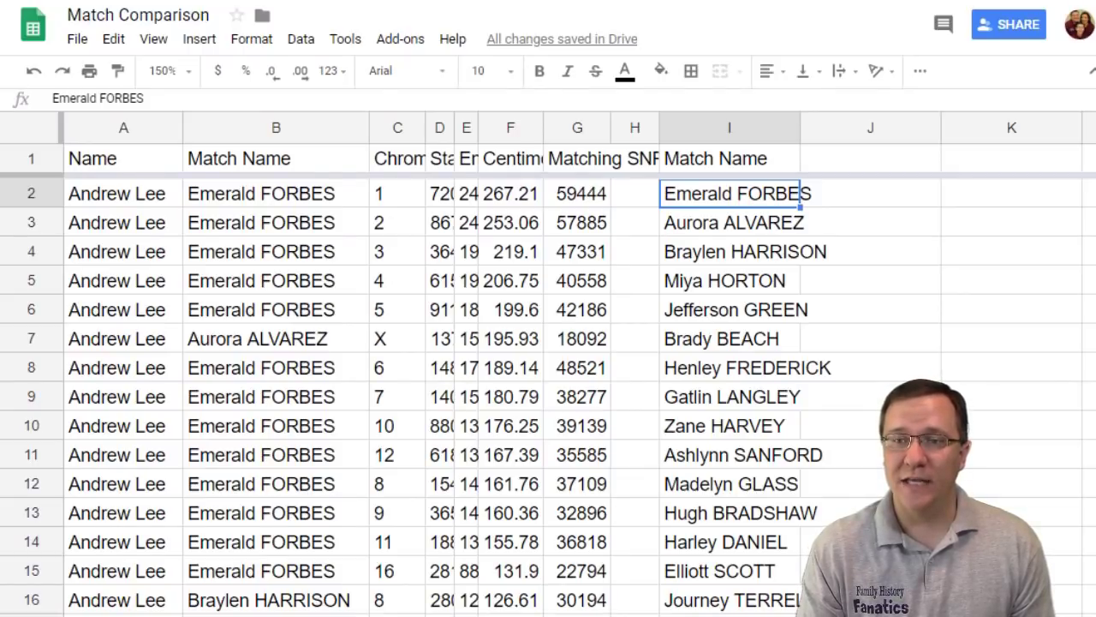
Widen column I to fit the full match names and narrow the empty columns J and K
{"action": "left_click", "coordinate": [793, 128]}
{"action": "left_click_drag", "start_coordinate": [798, 129], "coordinate": [836, 128]}
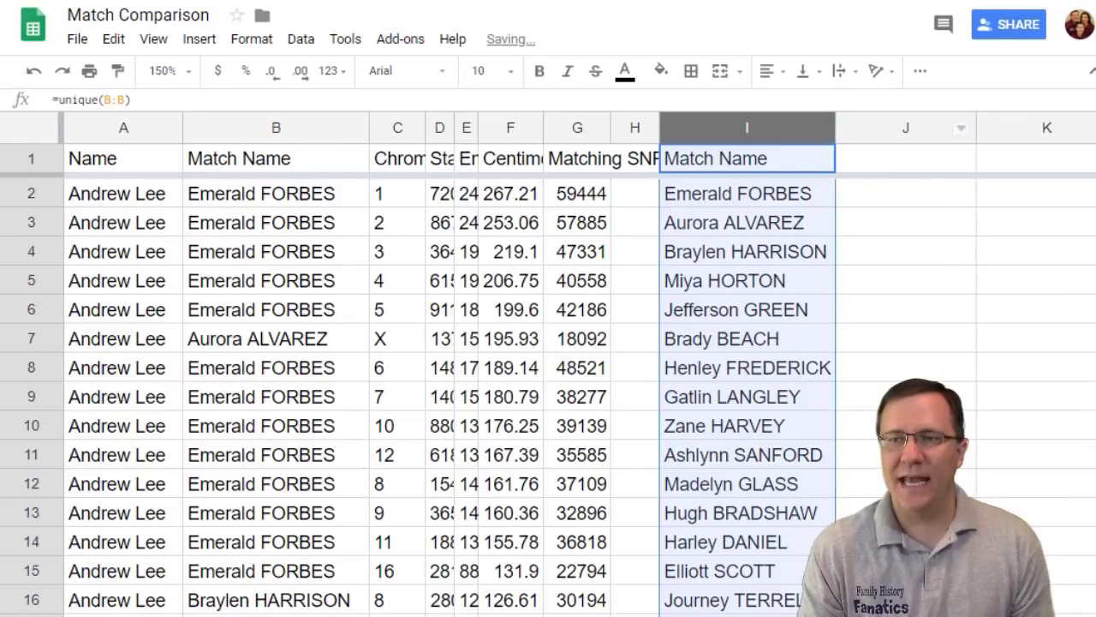
{"action": "left_click_drag", "start_coordinate": [973, 128], "coordinate": [901, 129]}
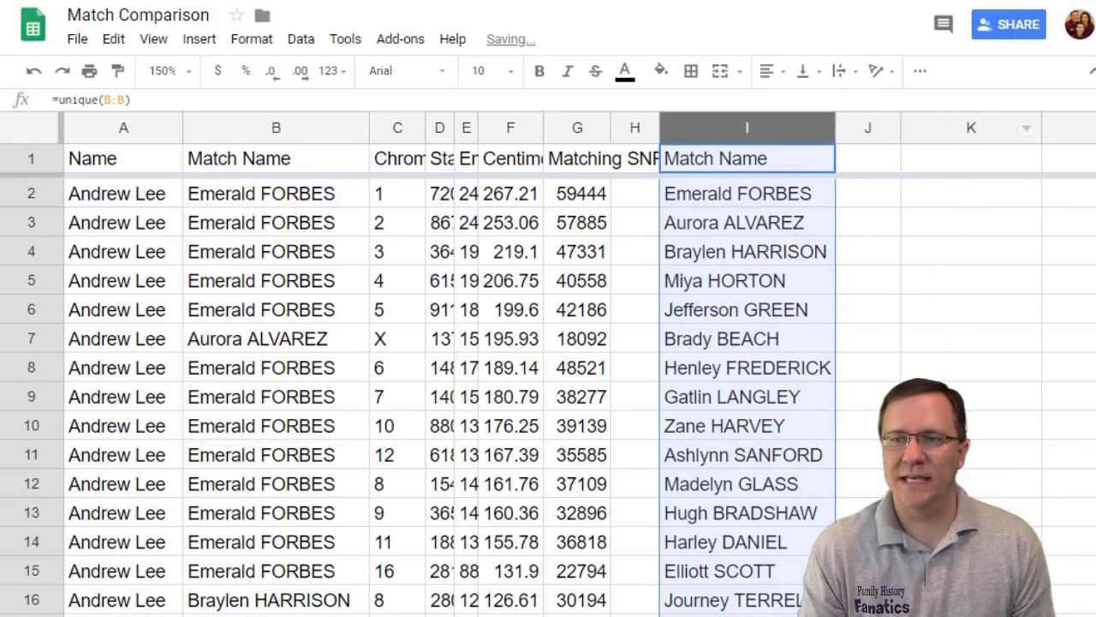
{"action": "left_click_drag", "start_coordinate": [1022, 128], "coordinate": [991, 128]}
Add the headers "Seg." in J1 and "cM" in K1 beside the unique match names
{"action": "left_click", "coordinate": [867, 158]}
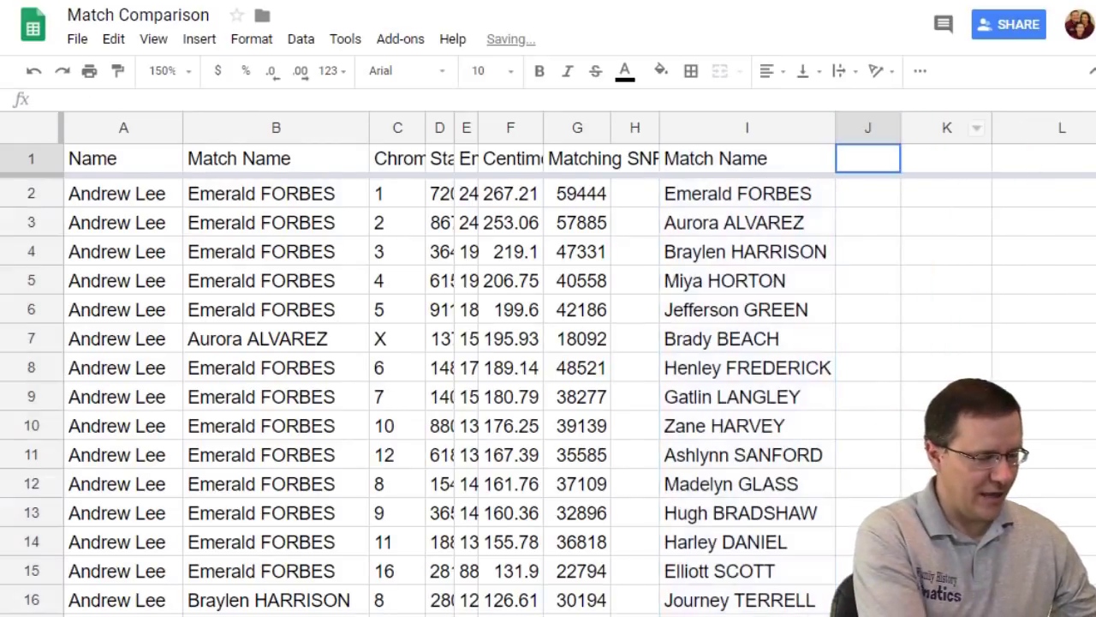
{"action": "type", "text": "S"}
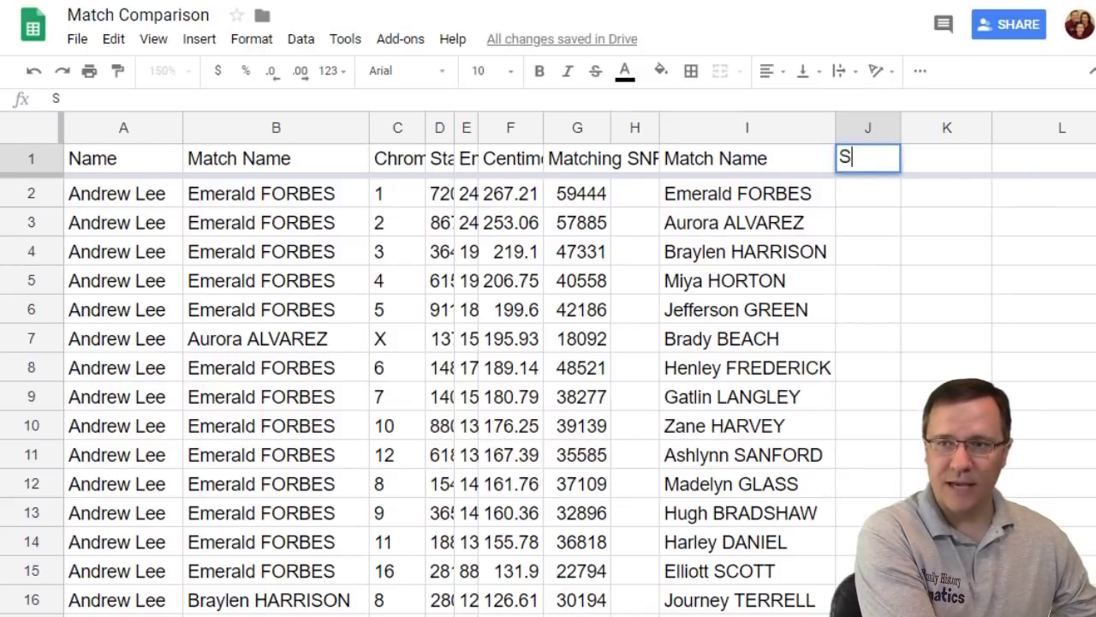
{"action": "type", "text": "eg."}
{"action": "key", "text": "Tab"}
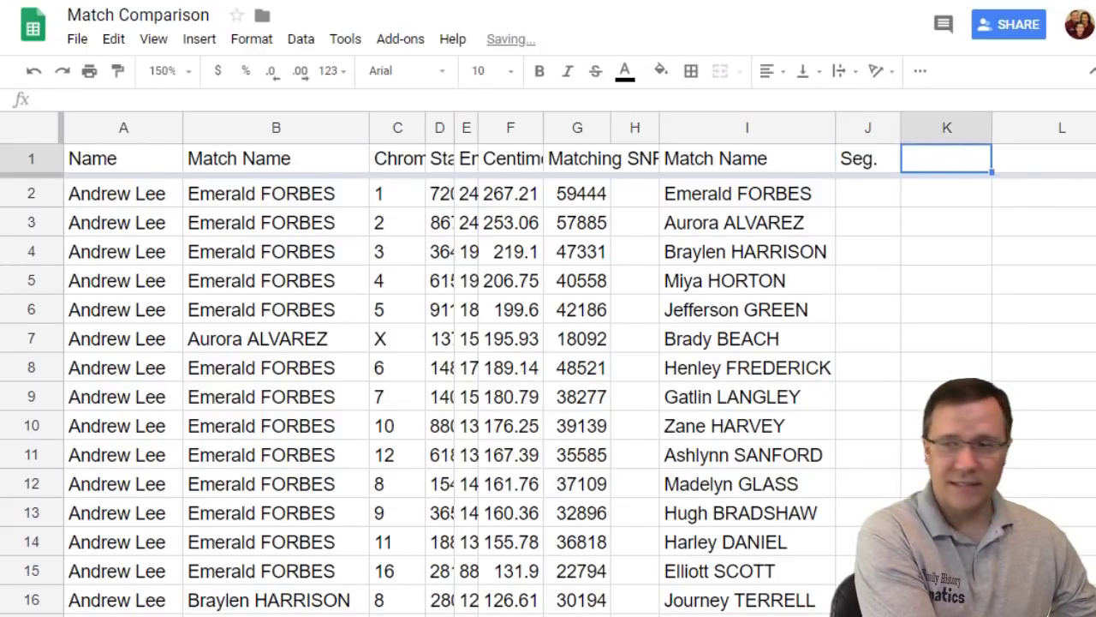
{"action": "type", "text": "cM"}
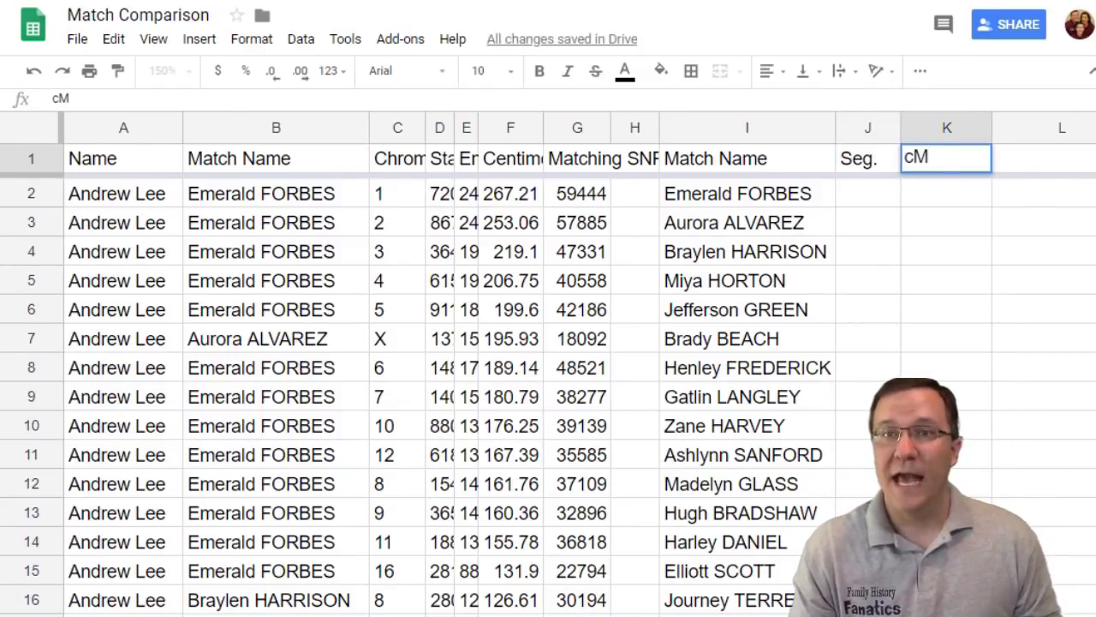
{"action": "key", "text": "Return"}
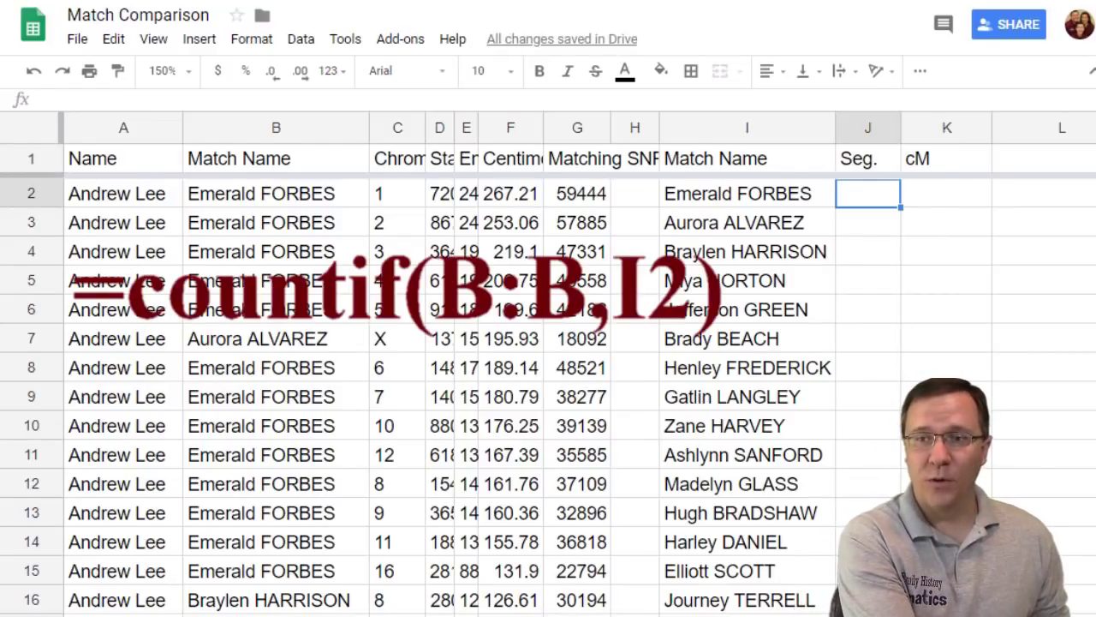
Count the first unique match's segments in J2 with the formula =countif(b:b,I2)
{"action": "type", "text": "="}
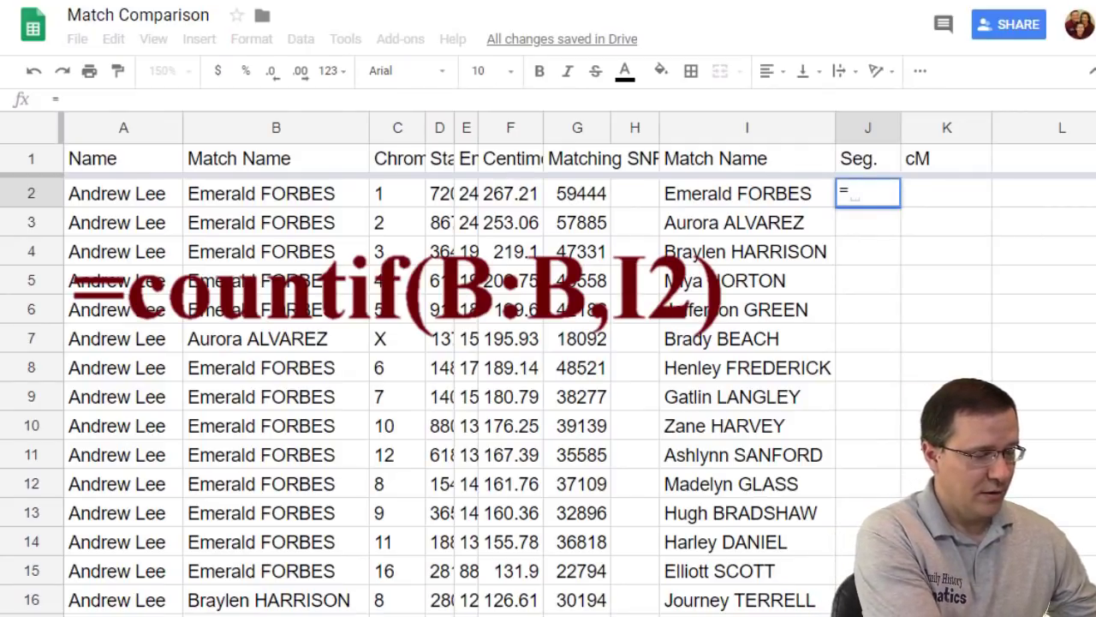
{"action": "type", "text": "countif("}
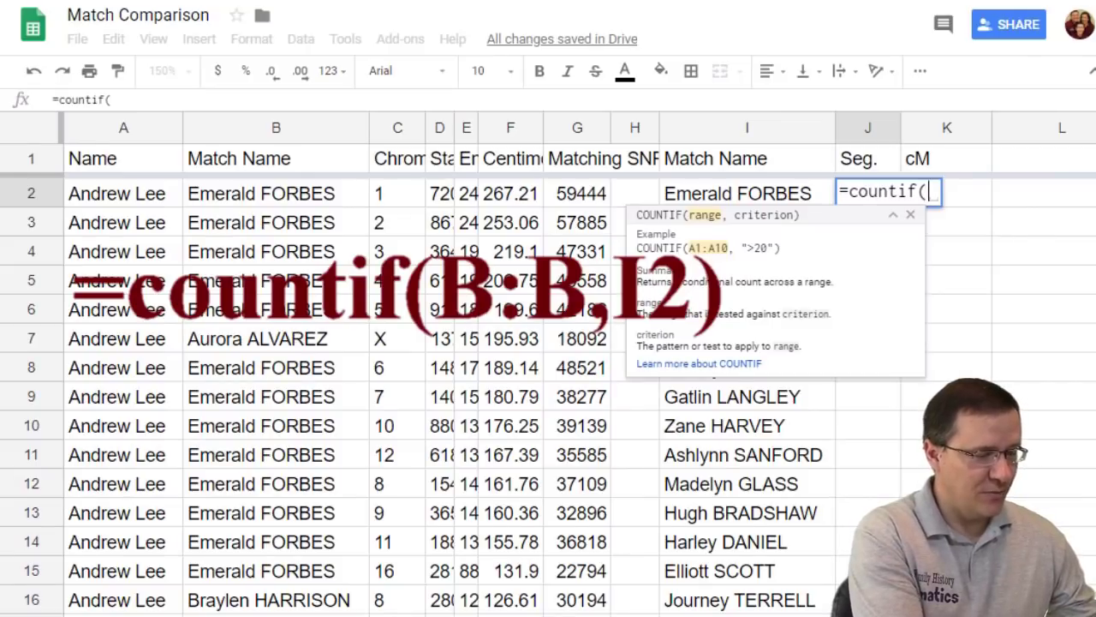
{"action": "type", "text": "b:b"}
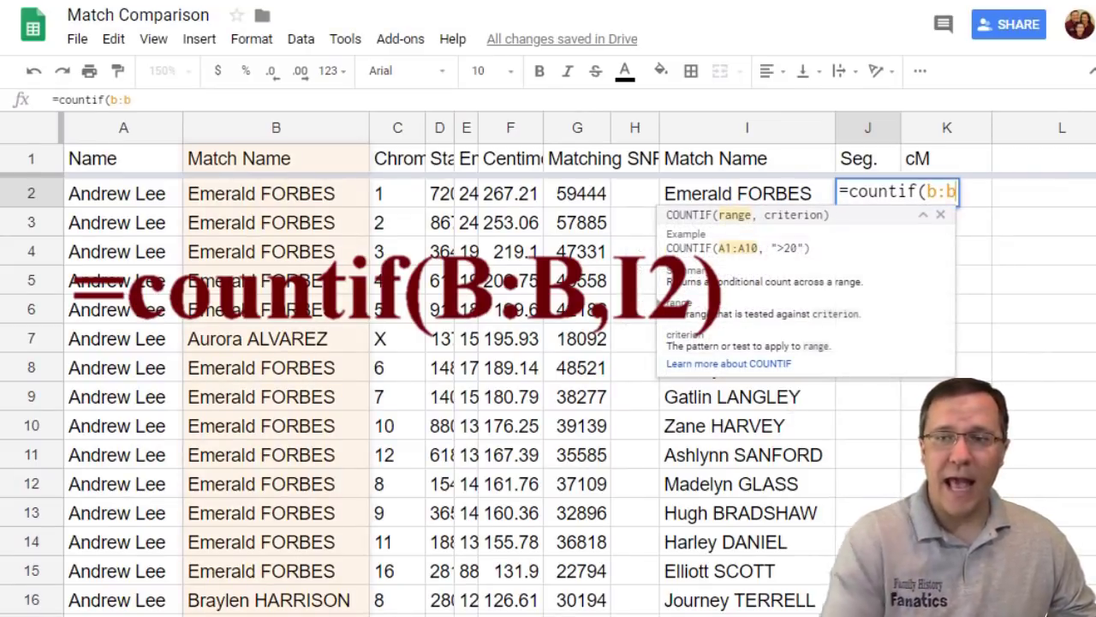
{"action": "type", "text": ","}
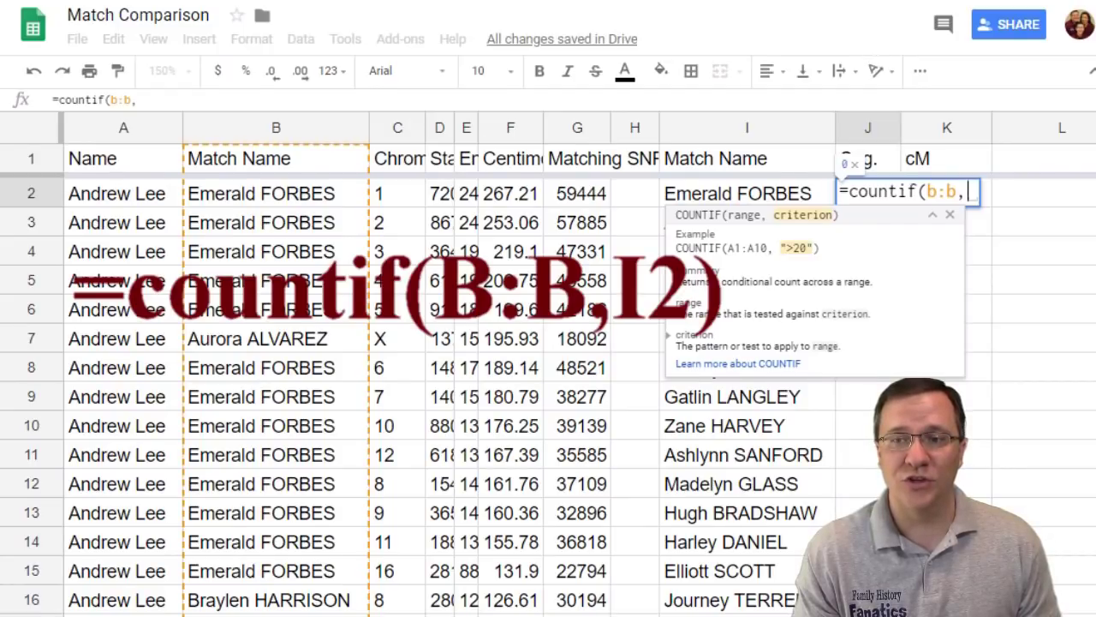
{"action": "left_click", "coordinate": [738, 193]}
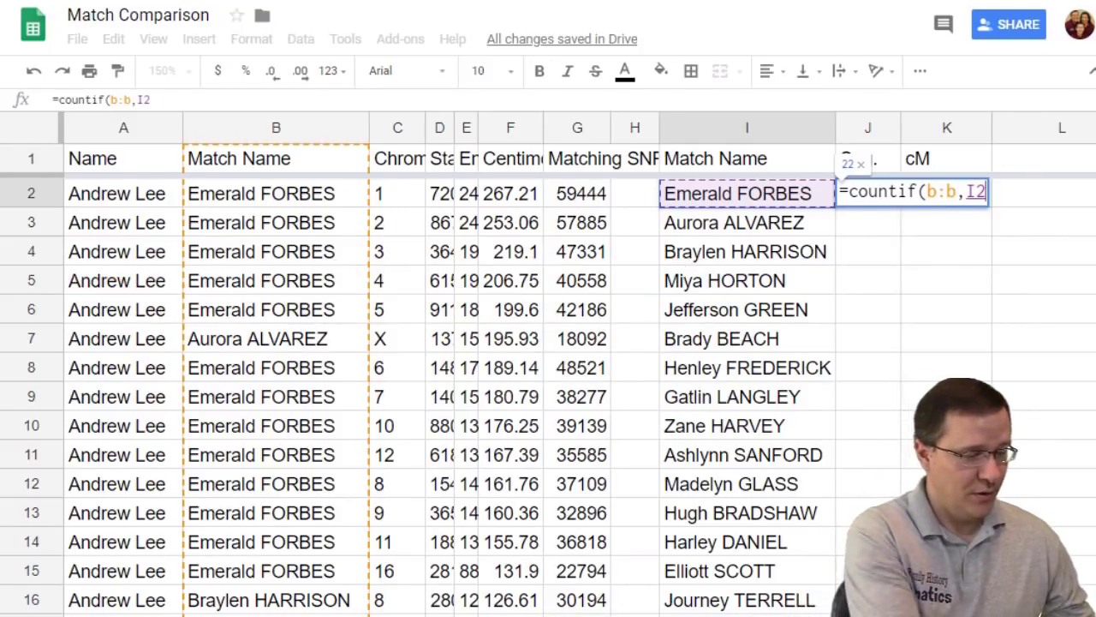
{"action": "type", "text": ")"}
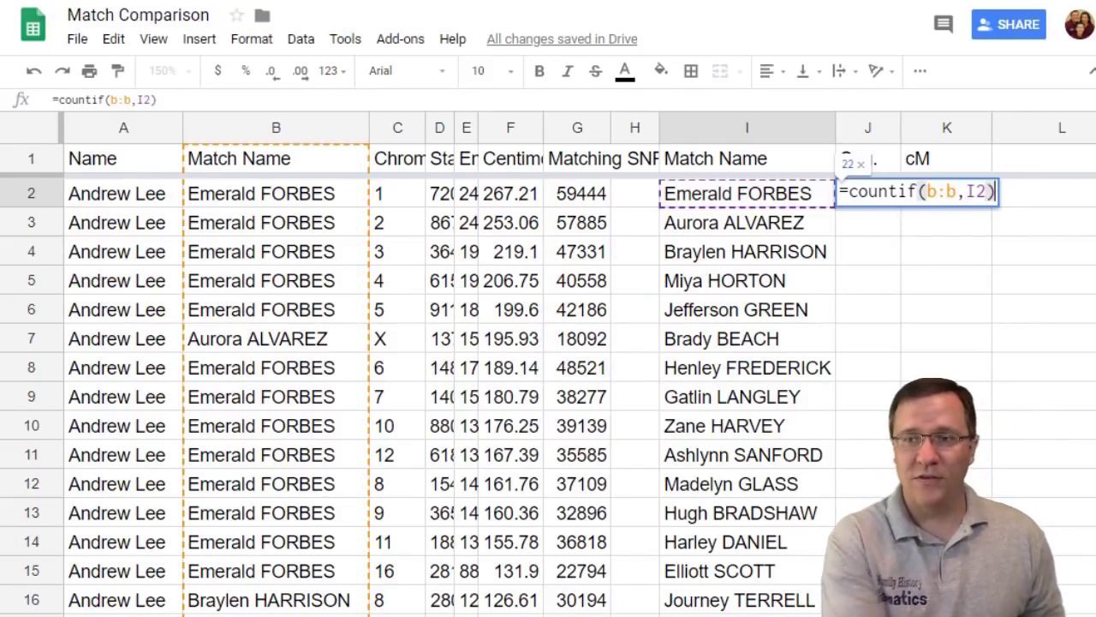
{"action": "key", "text": "Return"}
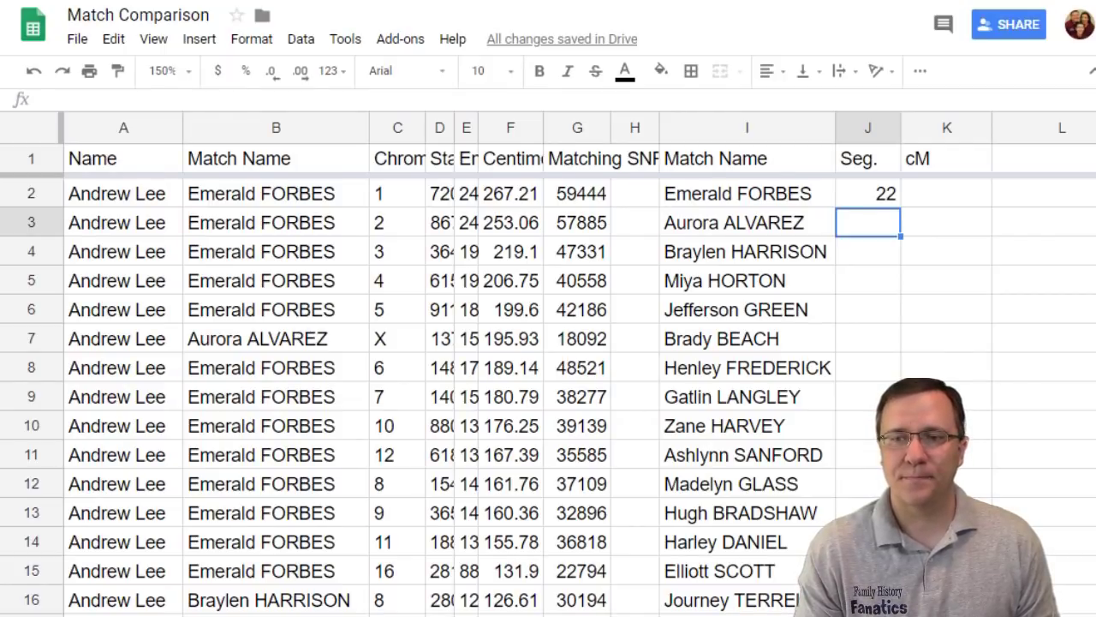
Copy the segment count formula from J2 into J3 for the second unique match
{"action": "left_click", "coordinate": [868, 193]}
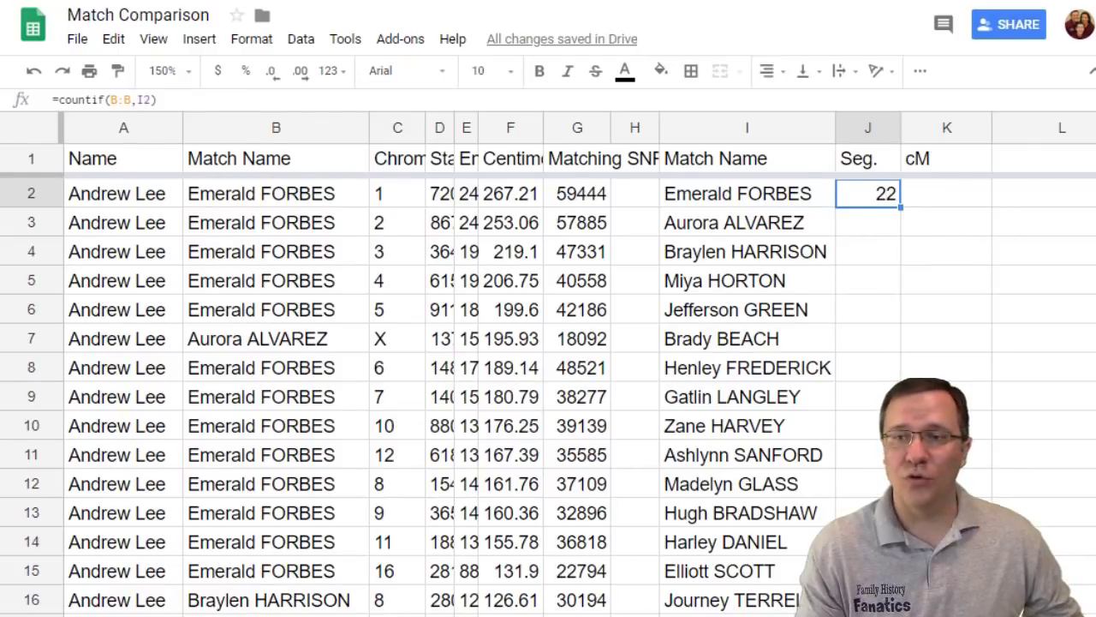
{"action": "key", "text": "ctrl+c"}
{"action": "left_click", "coordinate": [868, 223]}
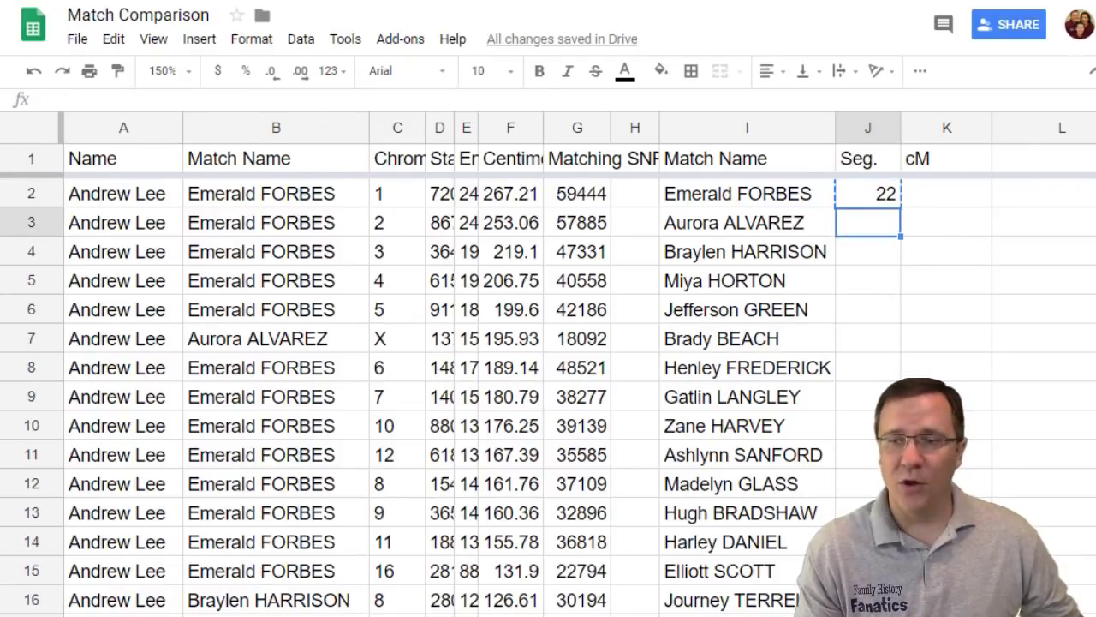
{"action": "key", "text": "ctrl+v"}
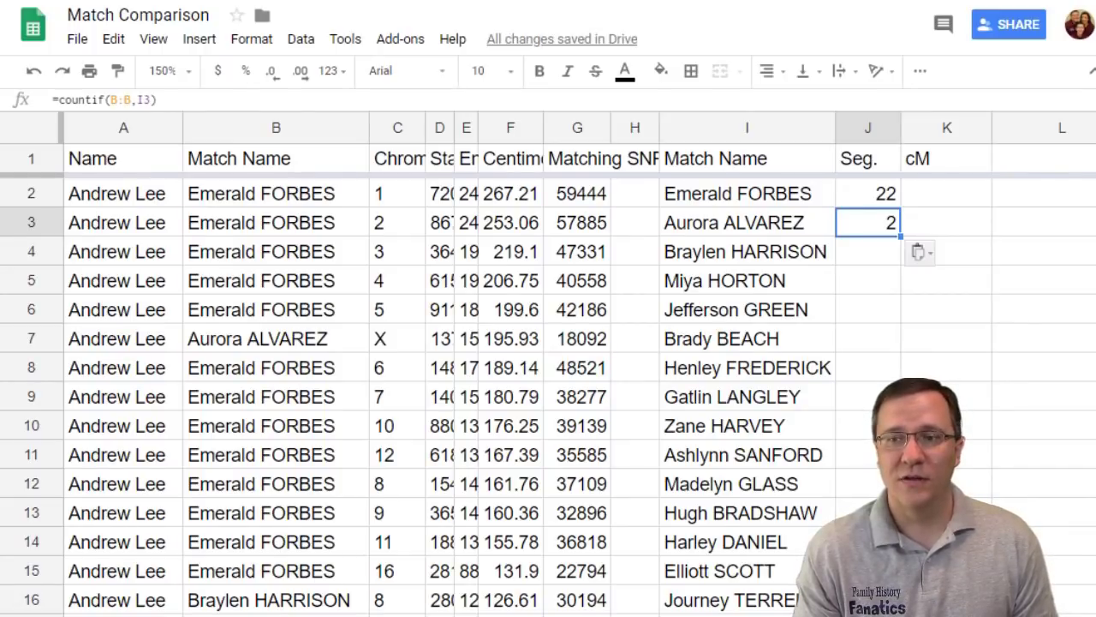
Total the first unique match's centimorgans in K2 with the formula =sumif(b:b,I2,f:f), and select that cell
{"action": "left_click", "coordinate": [946, 194]}
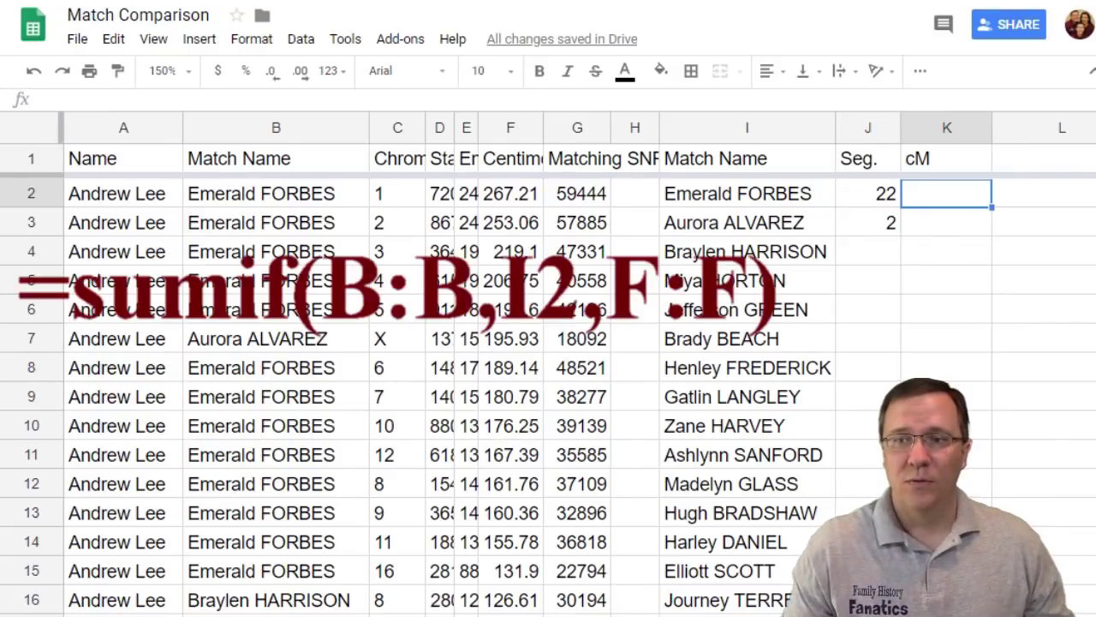
{"action": "type", "text": "="}
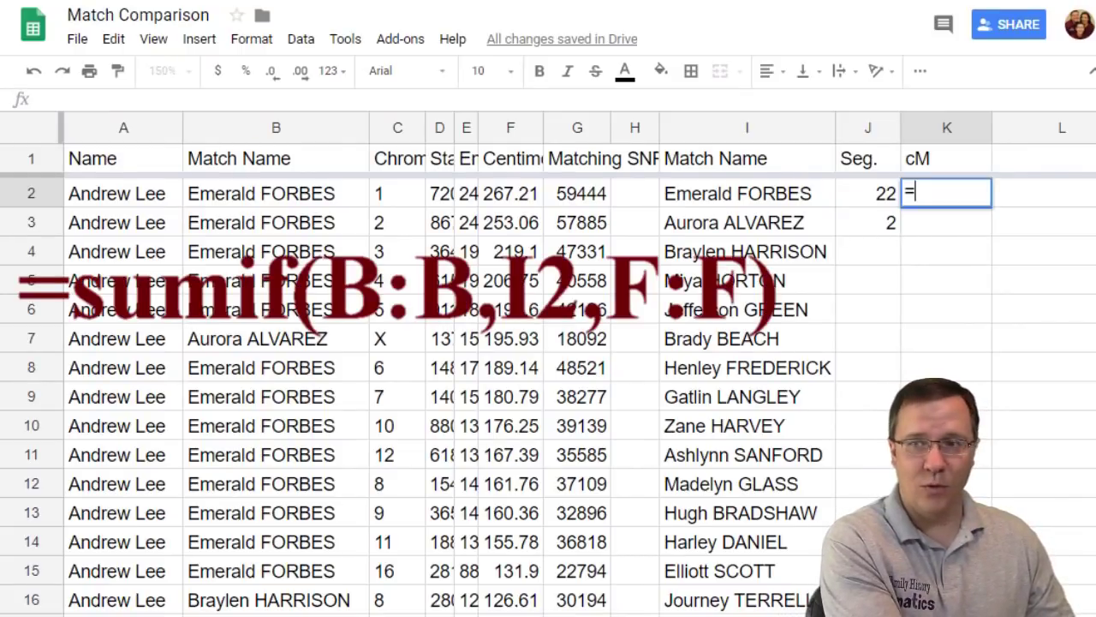
{"action": "type", "text": "sumif"}
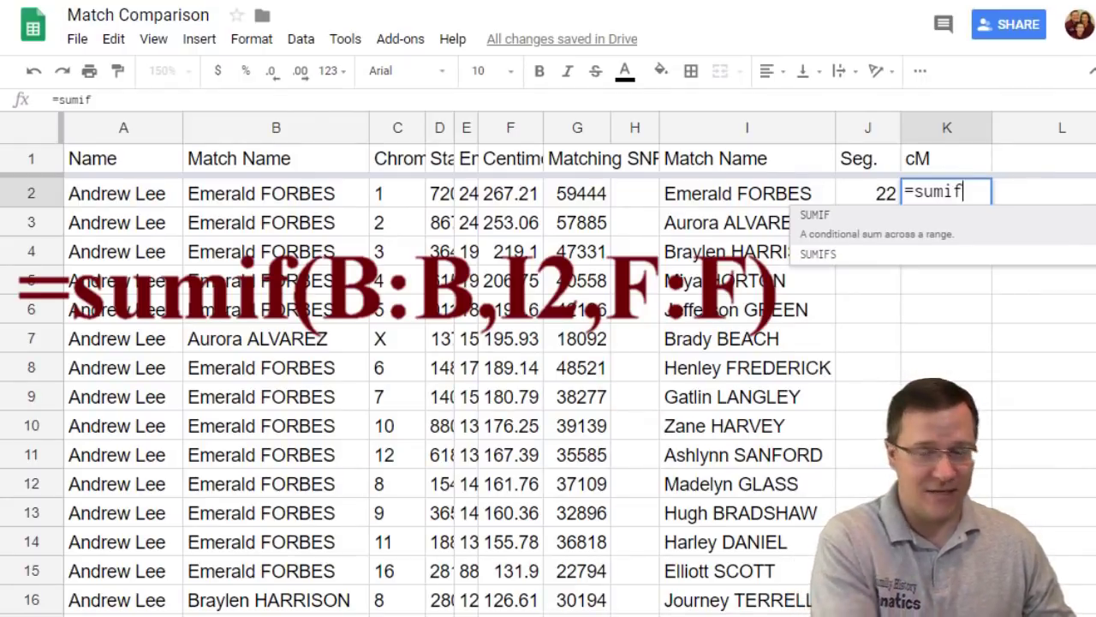
{"action": "type", "text": "("}
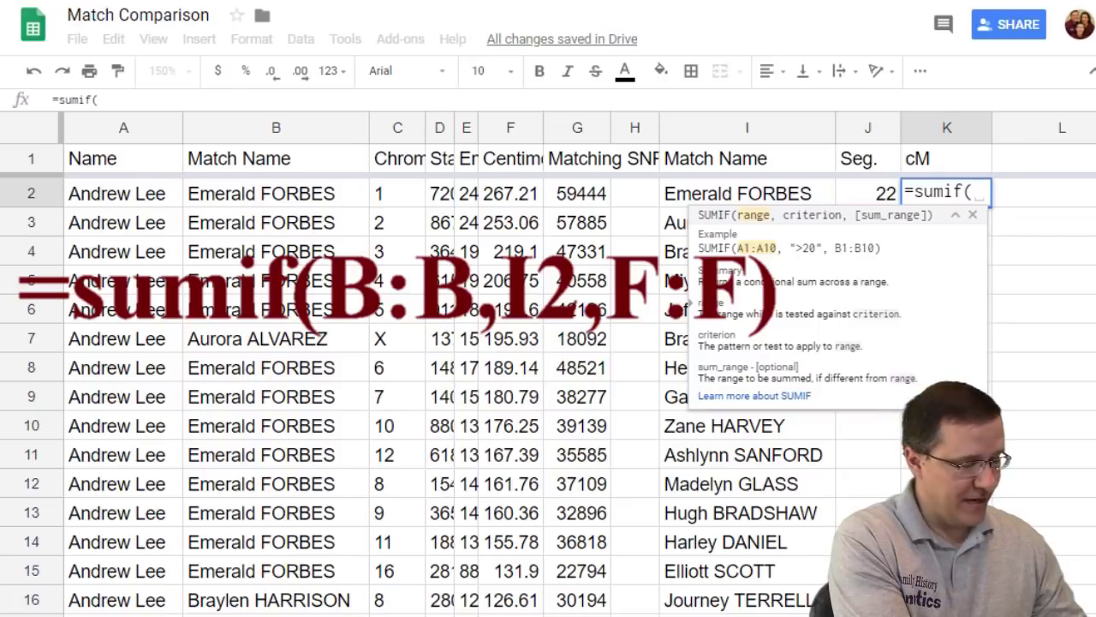
{"action": "type", "text": "b:b"}
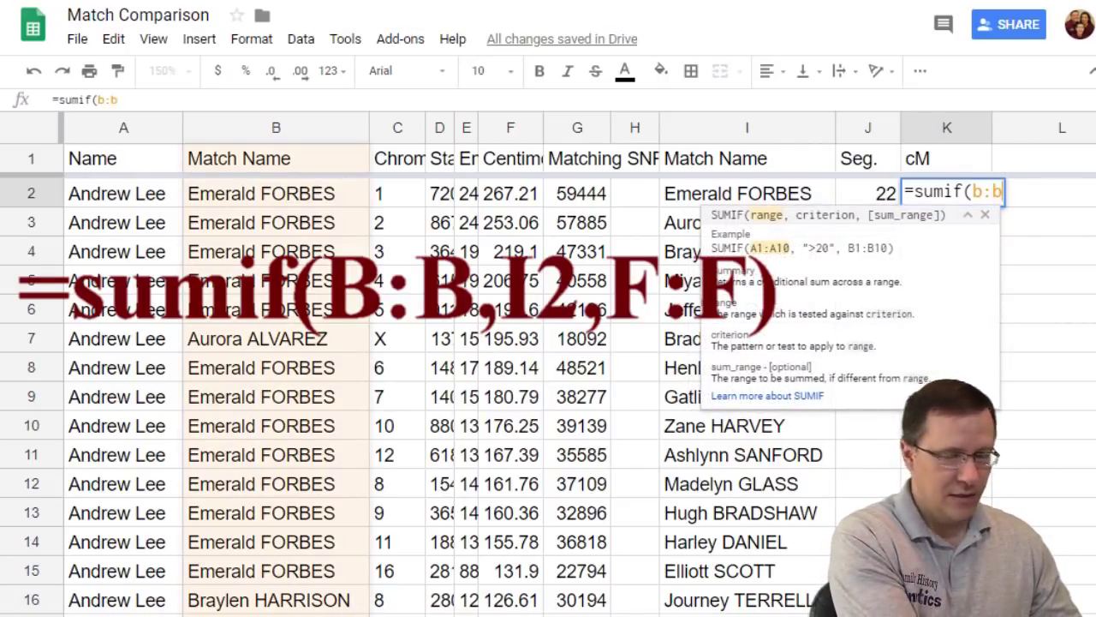
{"action": "type", "text": ","}
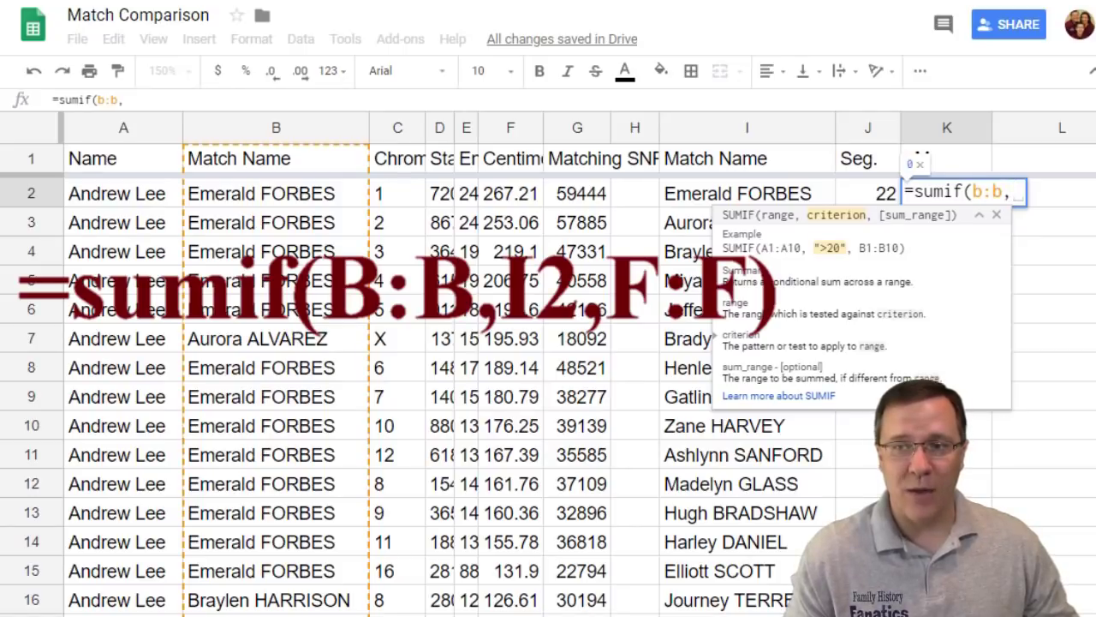
{"action": "left_click", "coordinate": [747, 193]}
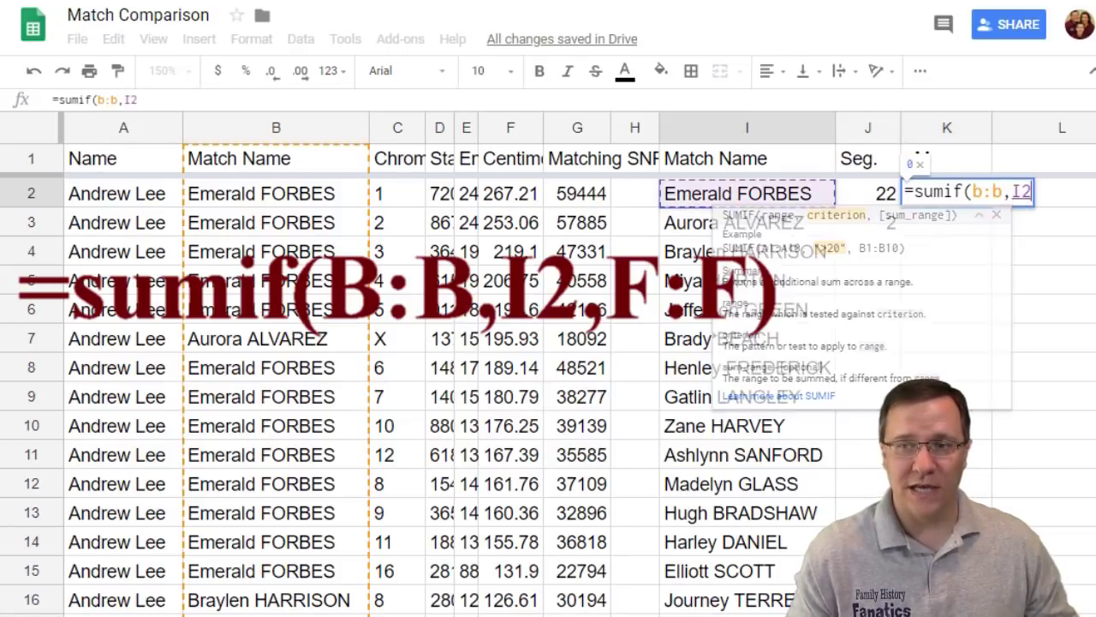
{"action": "type", "text": ","}
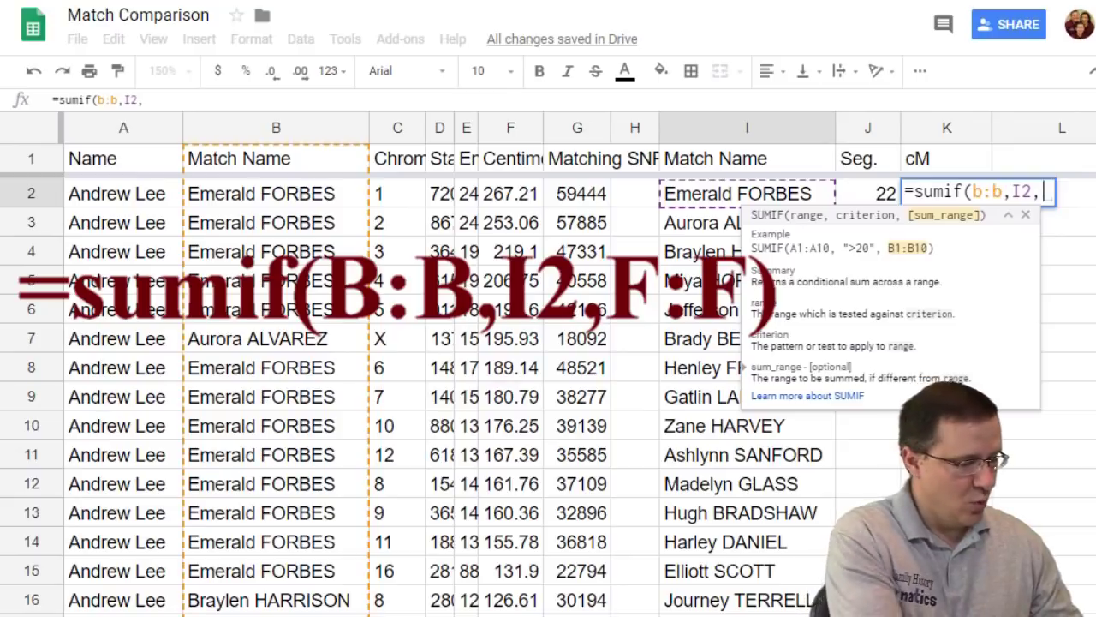
{"action": "type", "text": "f:f)"}
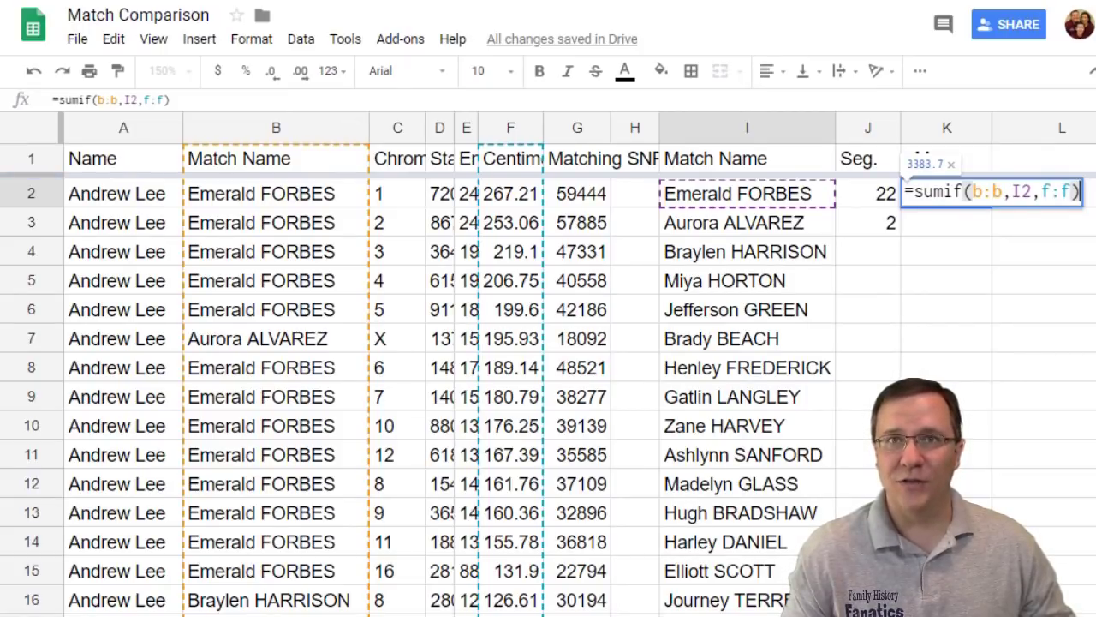
{"action": "key", "text": "Return"}
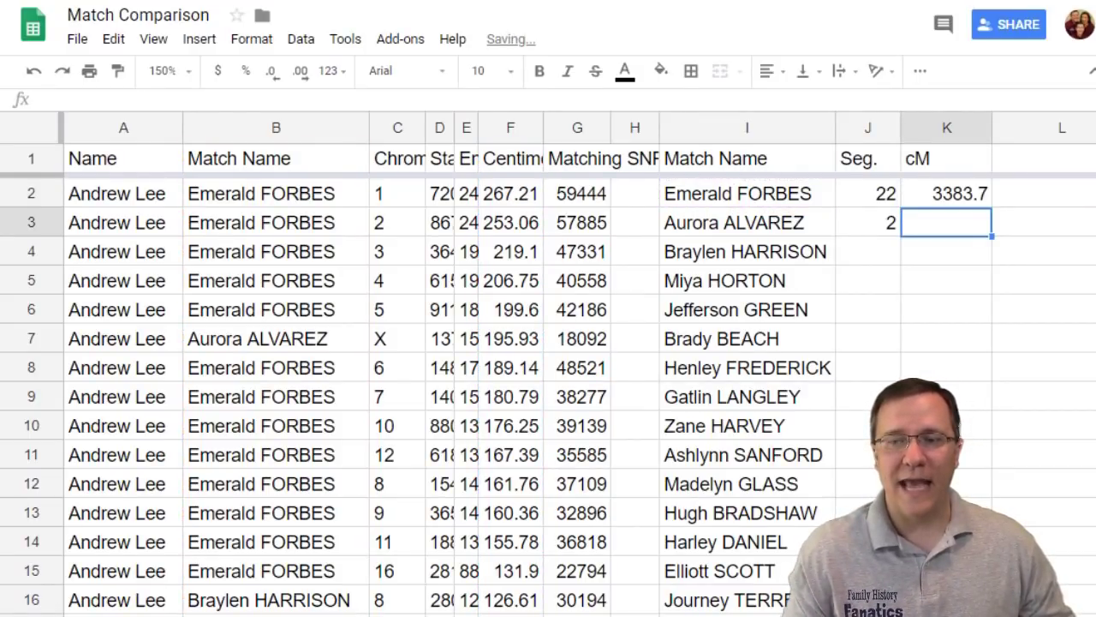
{"action": "left_click", "coordinate": [946, 193]}
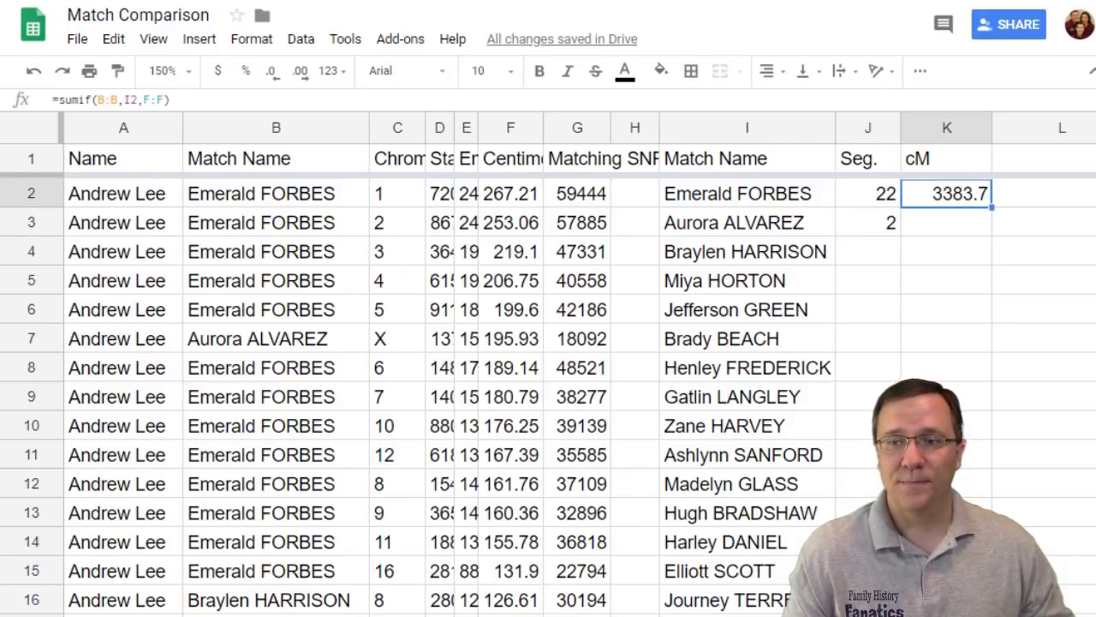
Copy the segment count and centimorgan formulas from J2:K2 down to every unique match, filling J3 through K2886
{"action": "left_click", "coordinate": [947, 223]}
{"action": "left_click", "coordinate": [947, 193]}
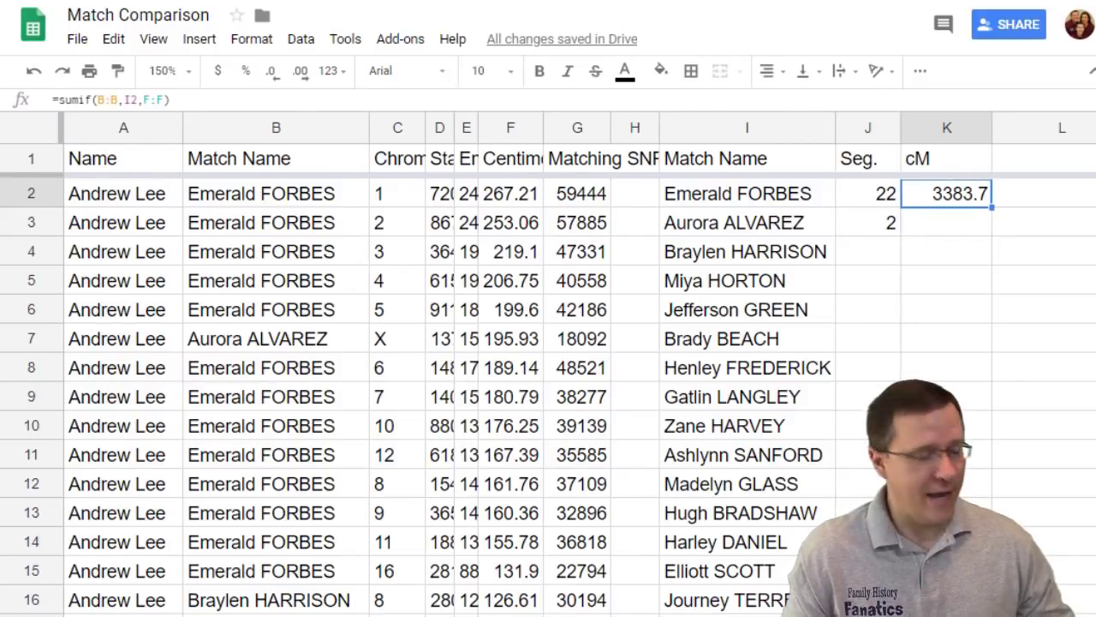
{"action": "left_click", "coordinate": [867, 194]}
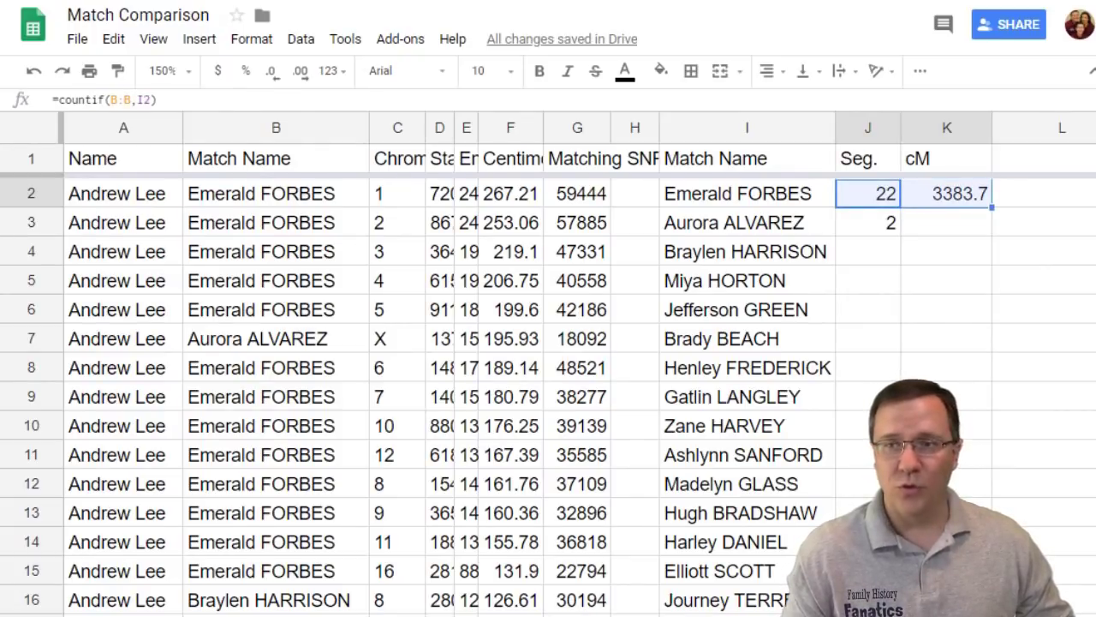
{"action": "key", "text": "ctrl+c"}
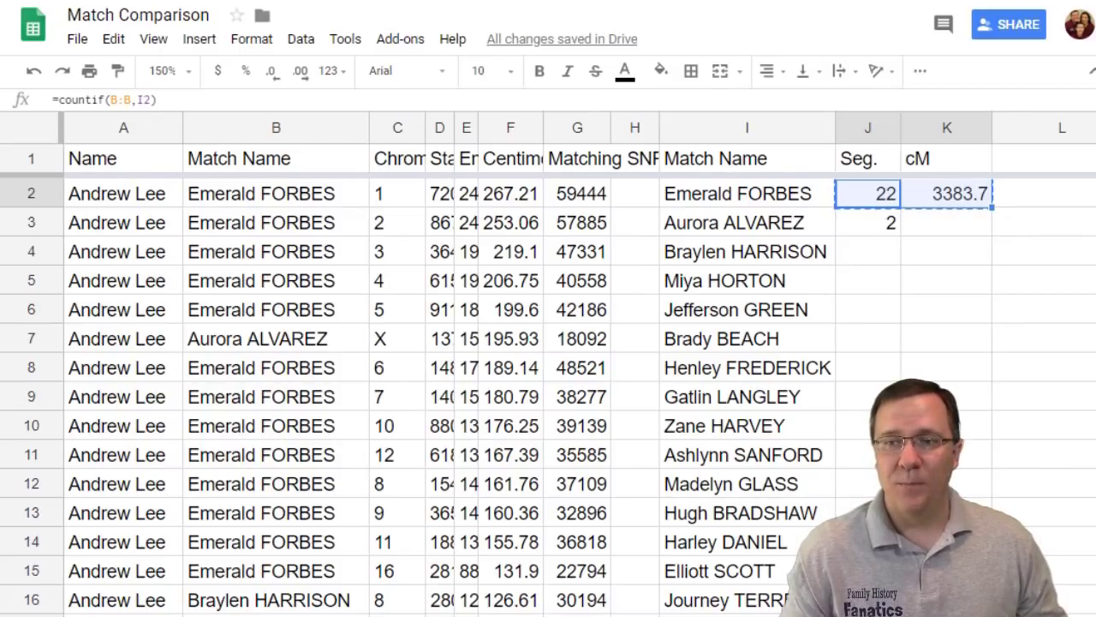
{"action": "left_click", "coordinate": [867, 223]}
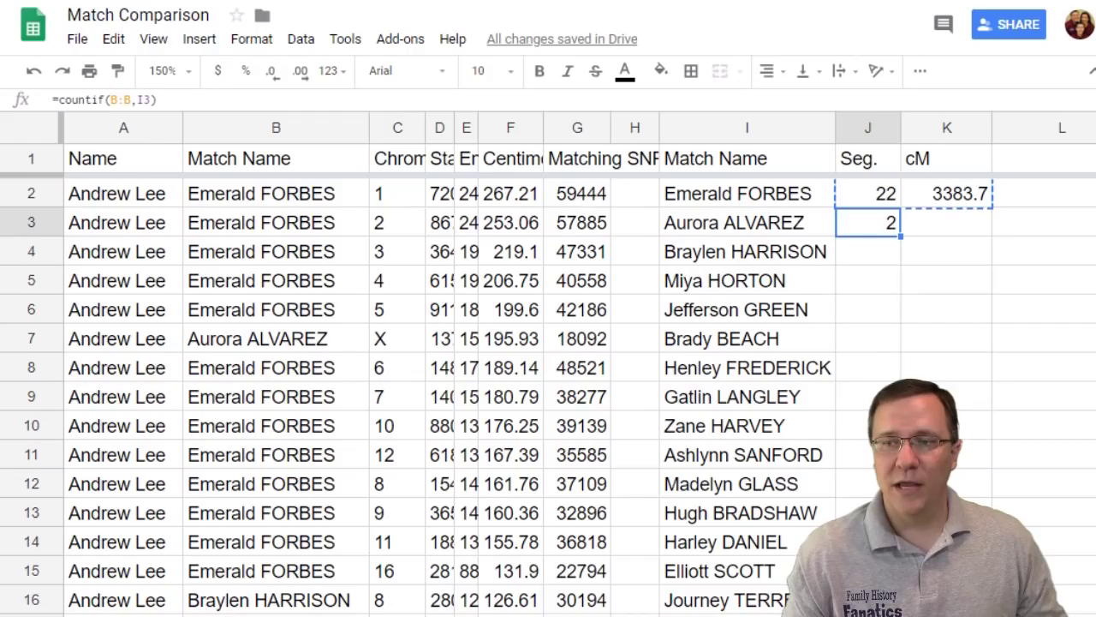
{"action": "scroll", "coordinate": [548, 385], "scroll_direction": "down", "scroll_amount": 20}
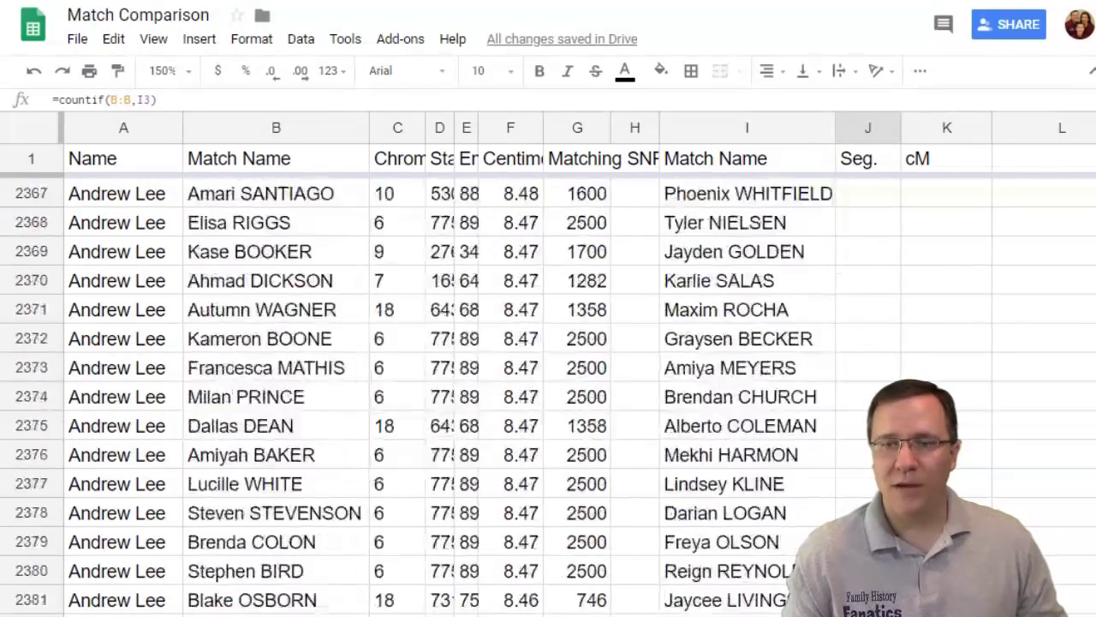
{"action": "scroll", "coordinate": [548, 386], "scroll_direction": "down", "scroll_amount": 20}
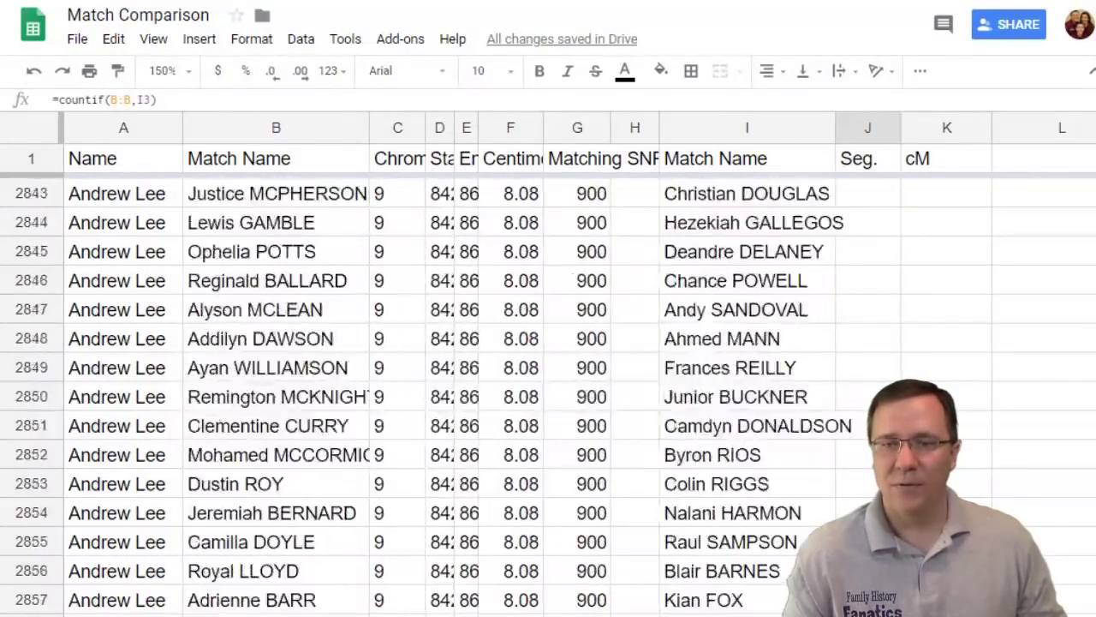
{"action": "scroll", "coordinate": [549, 386], "scroll_direction": "up", "scroll_amount": 20}
{"action": "scroll", "coordinate": [548, 385], "scroll_direction": "down", "scroll_amount": 16}
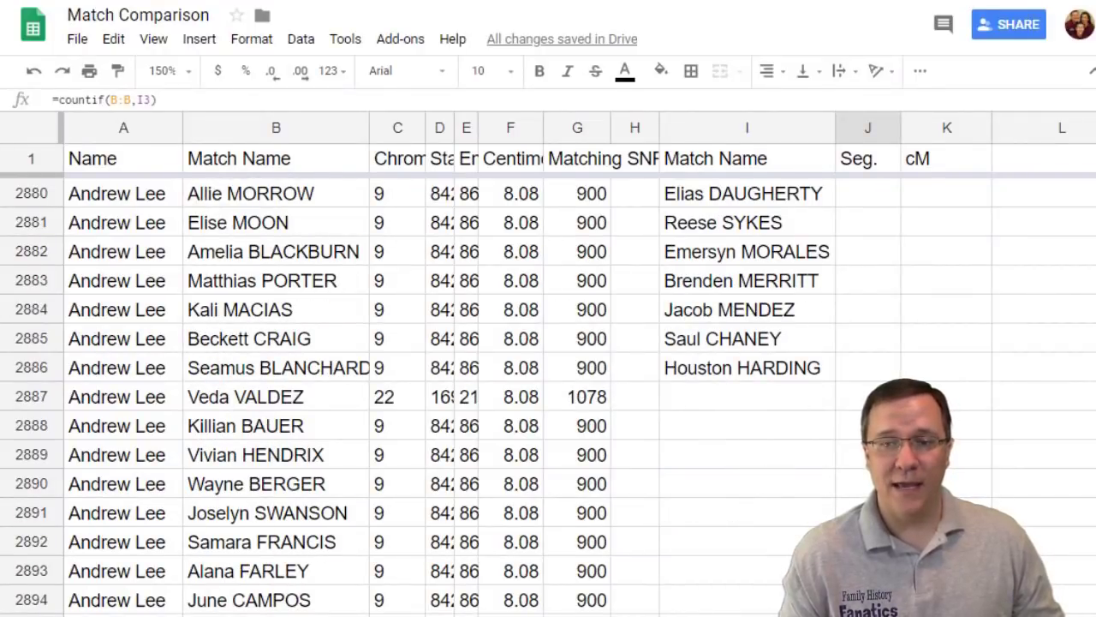
{"action": "left_click_drag", "start_coordinate": [868, 194], "coordinate": [946, 368]}
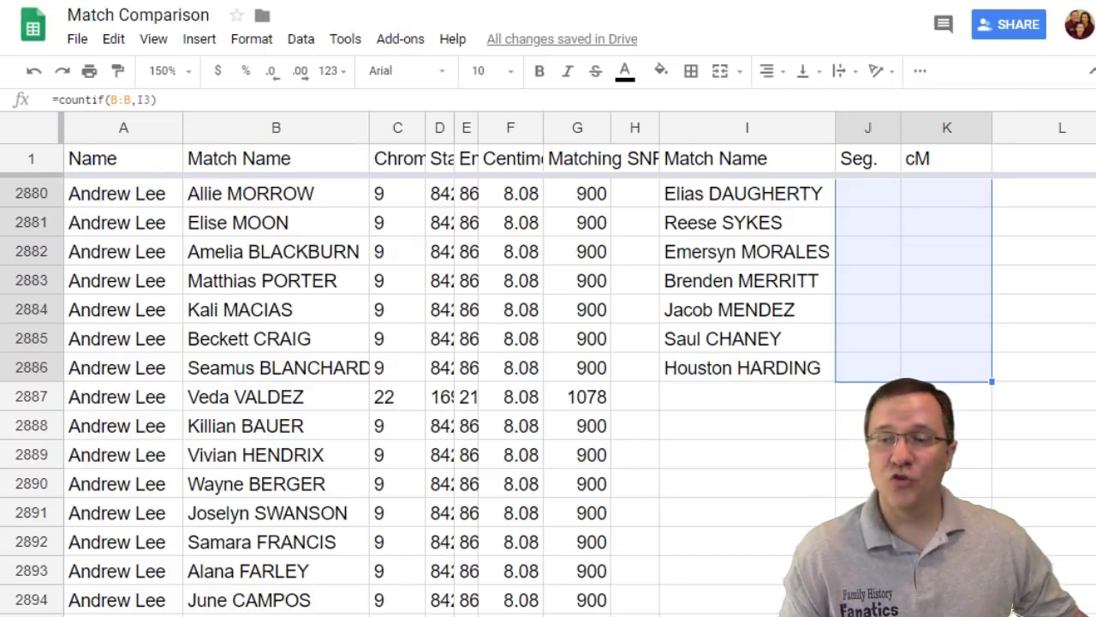
{"action": "key", "text": "ctrl+v"}
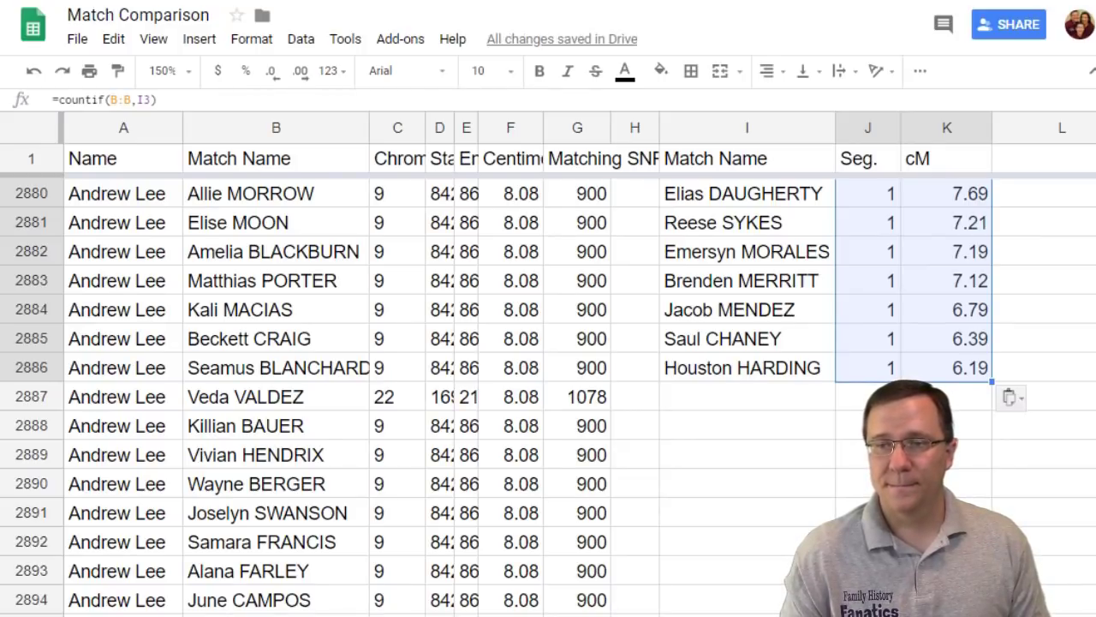
{"action": "scroll", "coordinate": [549, 385], "scroll_direction": "up", "scroll_amount": 20}
{"action": "left_click", "coordinate": [868, 223], "text": "shift"}
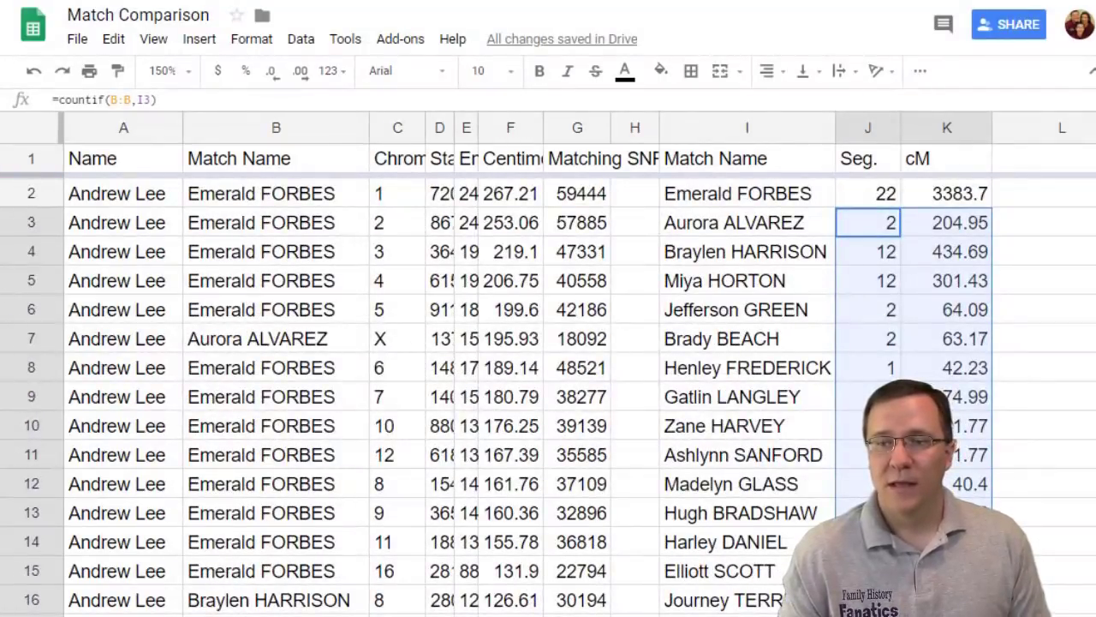
{"action": "left_click", "coordinate": [1044, 280]}
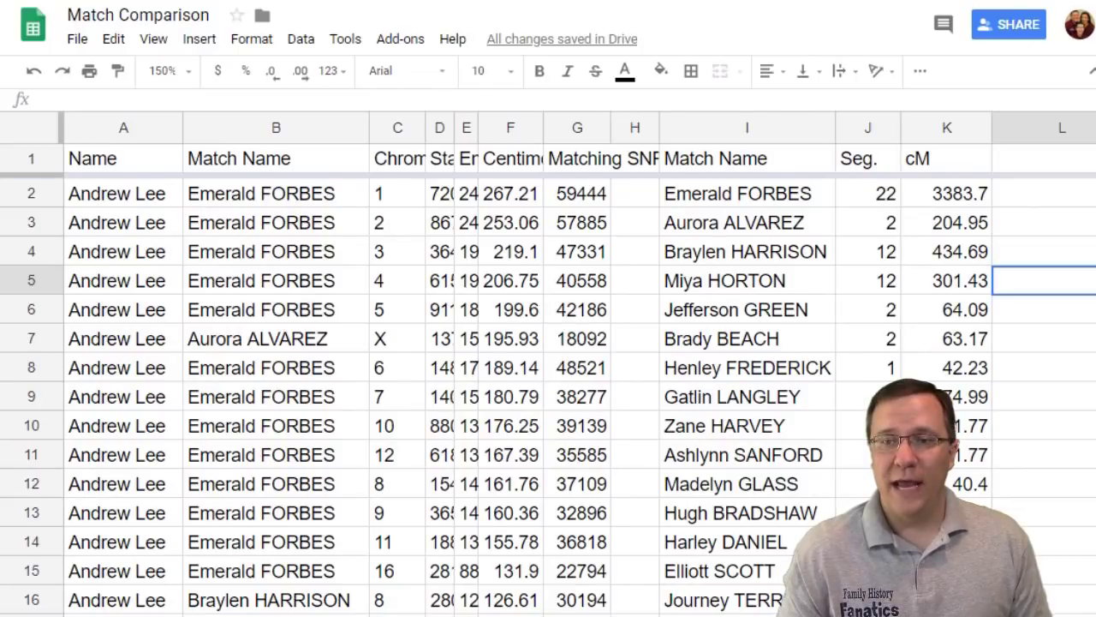
Replace the formulas in columns I to K with their values only, pasted over the same columns
{"action": "left_click", "coordinate": [746, 159]}
{"action": "left_click_drag", "start_coordinate": [746, 128], "coordinate": [947, 127]}
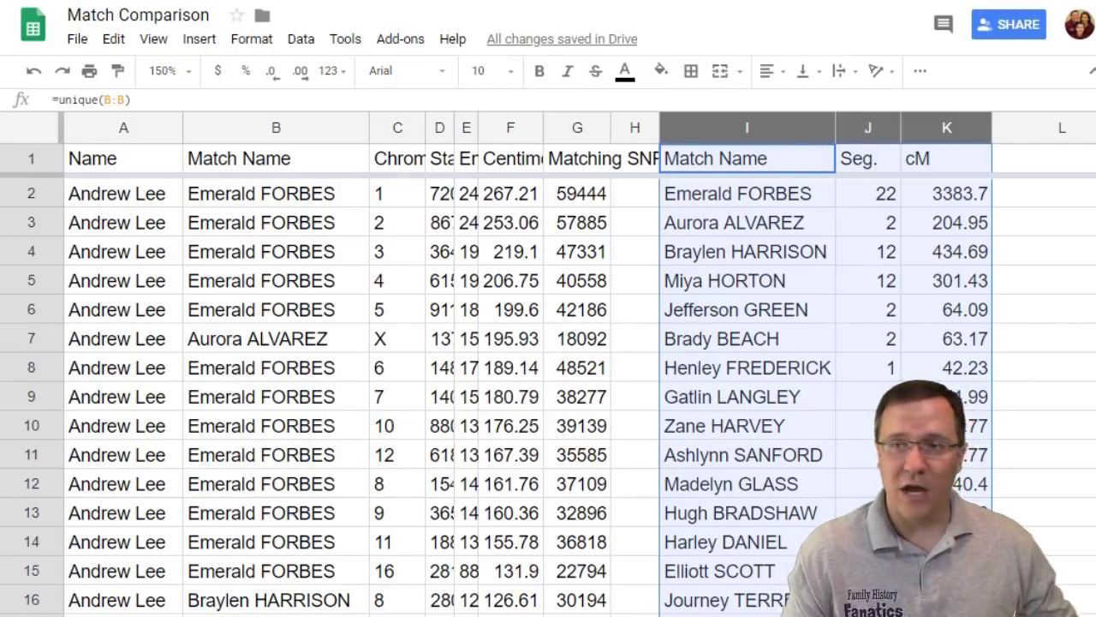
{"action": "key", "text": "ctrl+c"}
{"action": "right_click", "coordinate": [768, 130]}
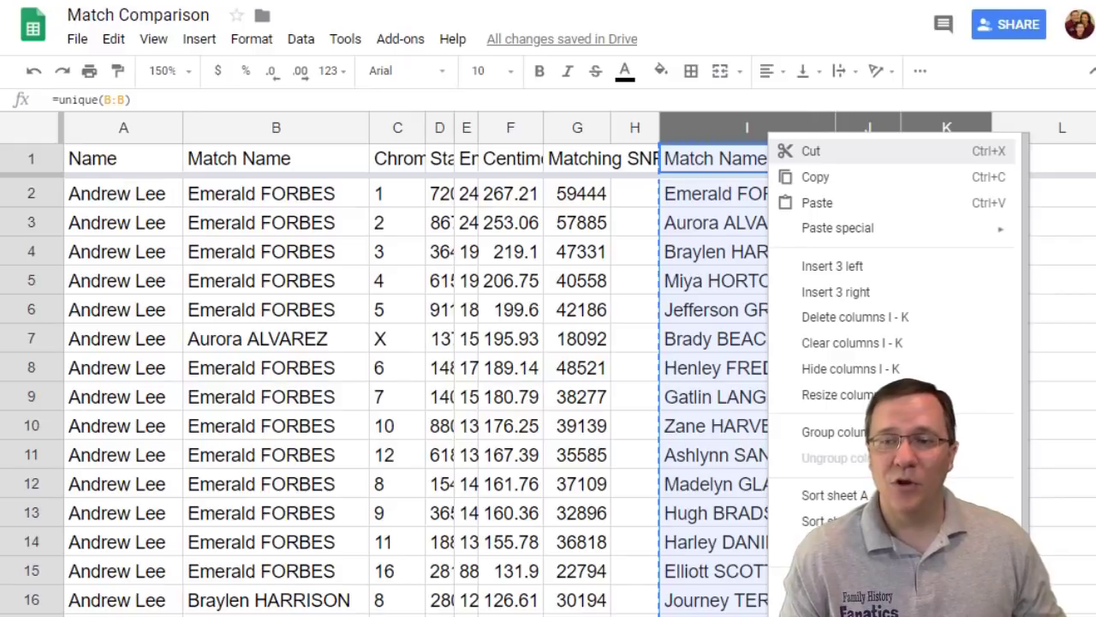
{"action": "mouse_move", "coordinate": [838, 228]}
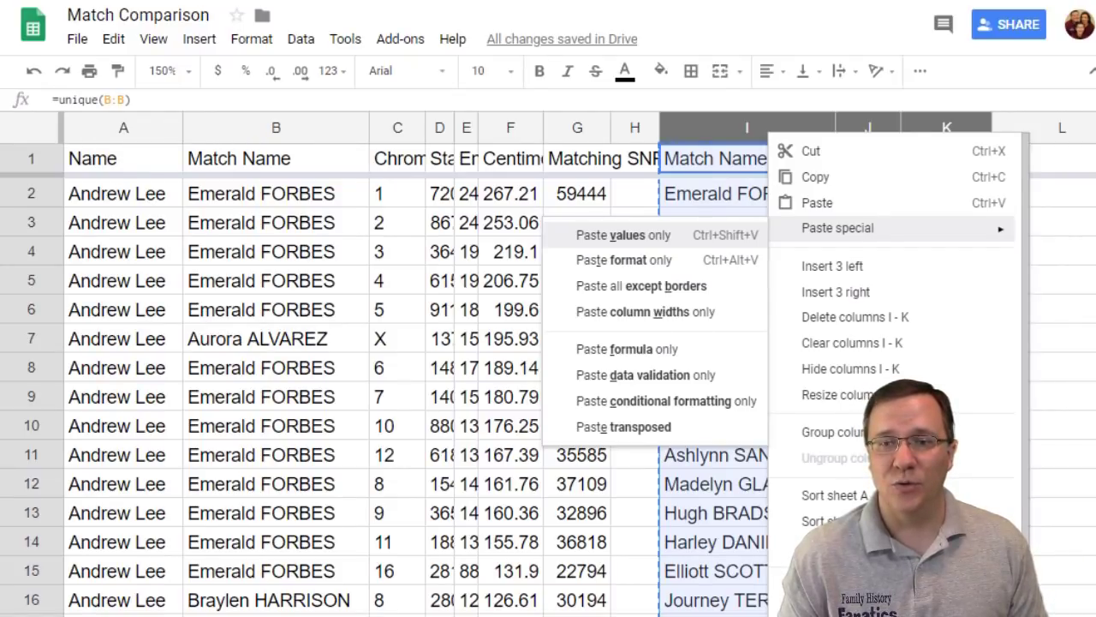
{"action": "left_click", "coordinate": [623, 235]}
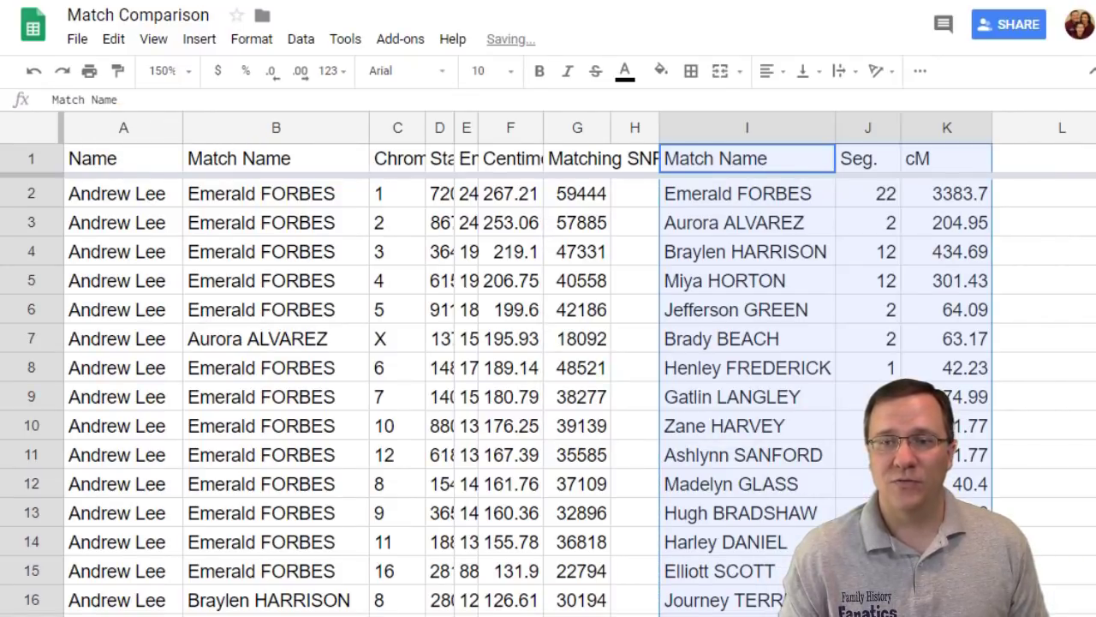
Hide the original match data in columns A to G
{"action": "left_click_drag", "start_coordinate": [578, 128], "coordinate": [283, 128]}
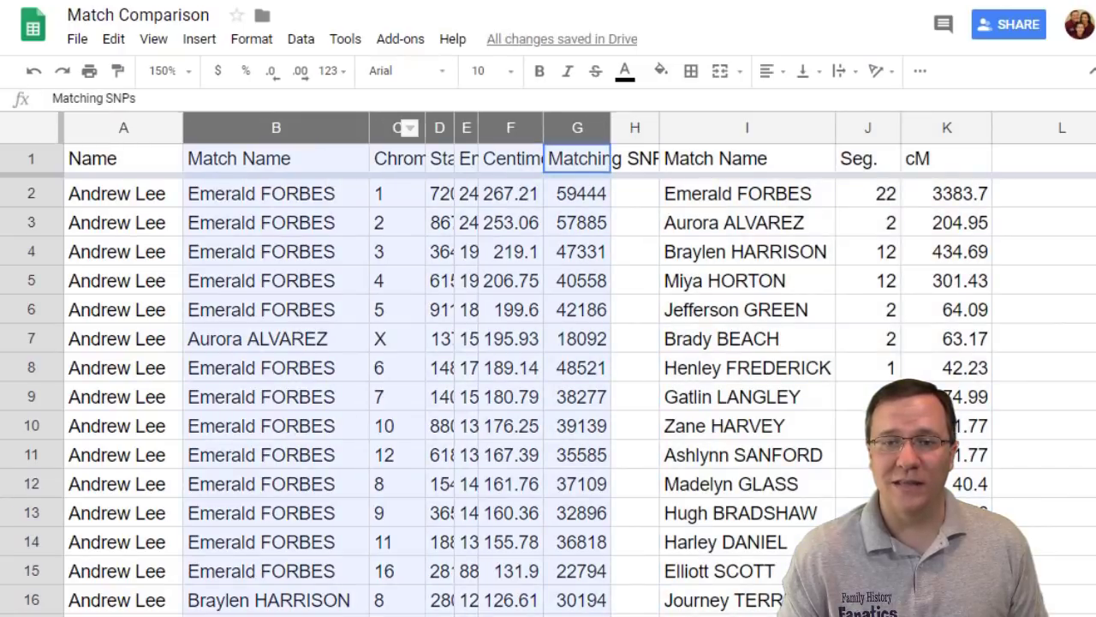
{"action": "left_click_drag", "start_coordinate": [403, 127], "coordinate": [137, 128]}
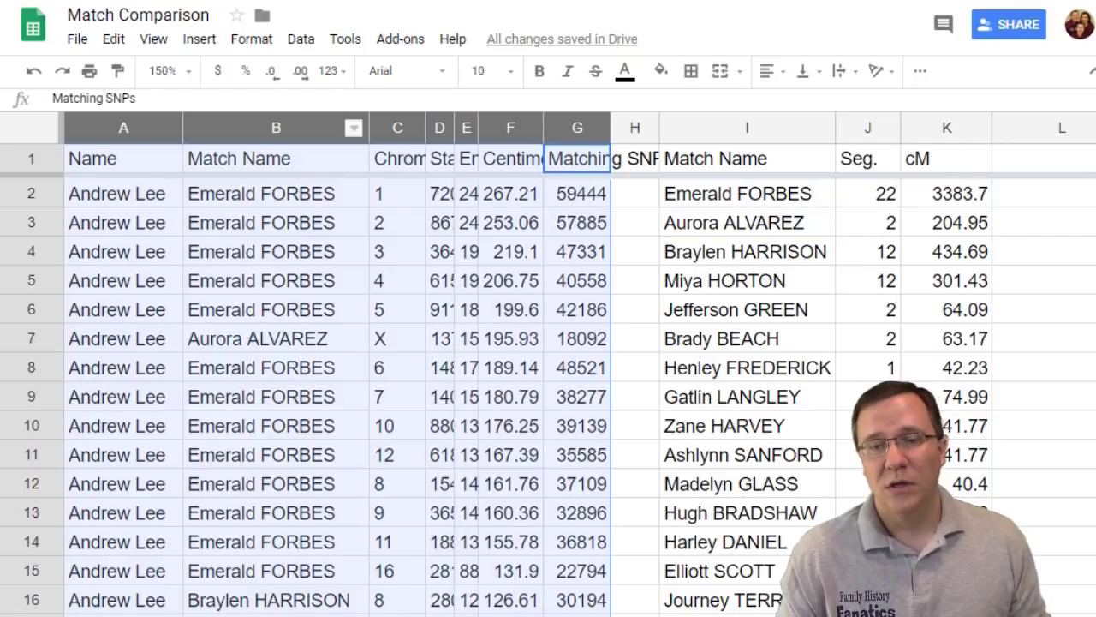
{"action": "right_click", "coordinate": [212, 135]}
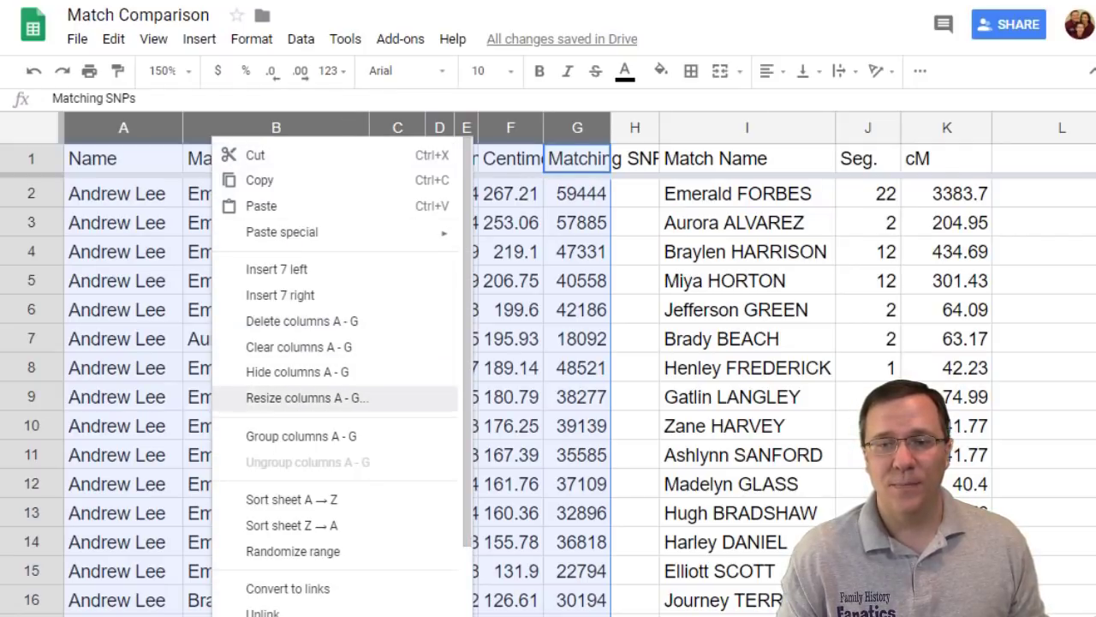
{"action": "left_click", "coordinate": [298, 372]}
{"action": "left_click", "coordinate": [657, 310]}
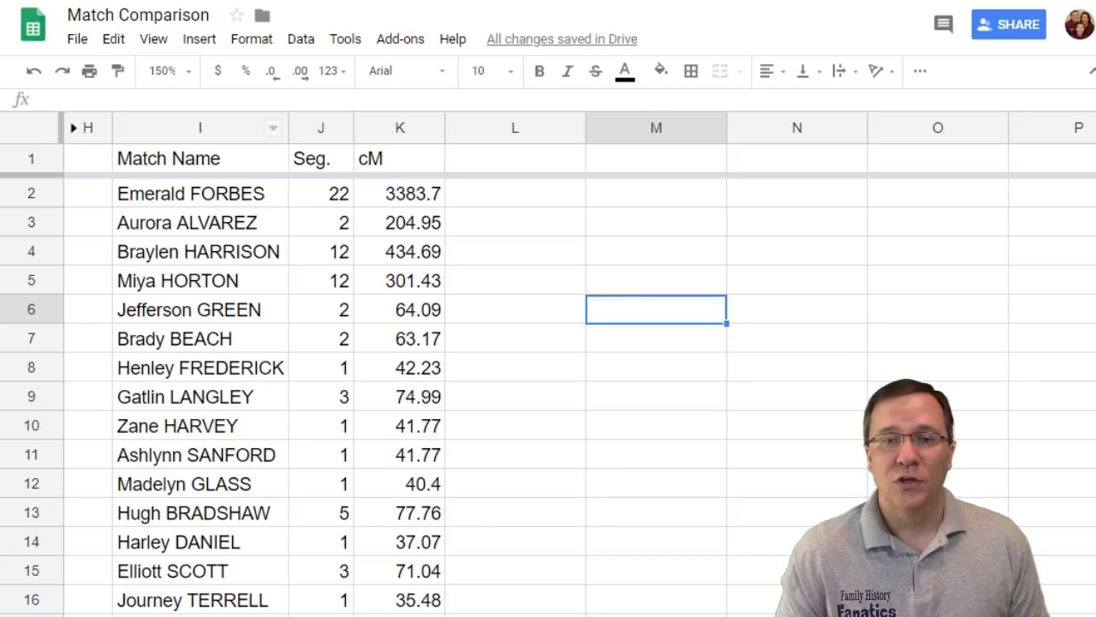
Sort columns I to K as a range with a header row, by cM in Z → A order
{"action": "left_click_drag", "start_coordinate": [239, 127], "coordinate": [399, 127]}
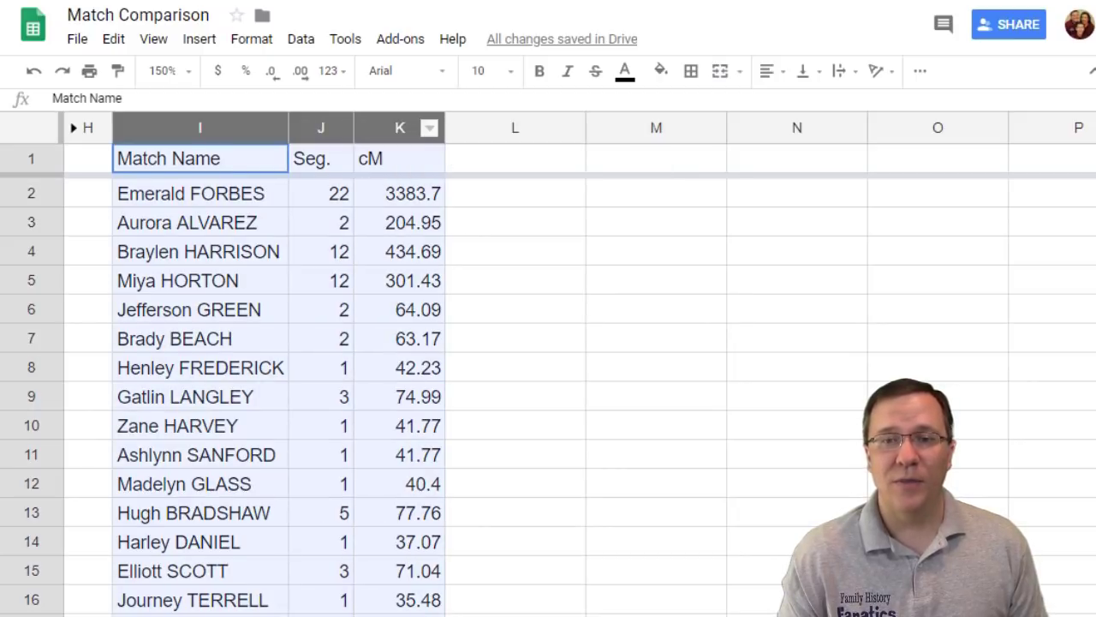
{"action": "left_click", "coordinate": [301, 39]}
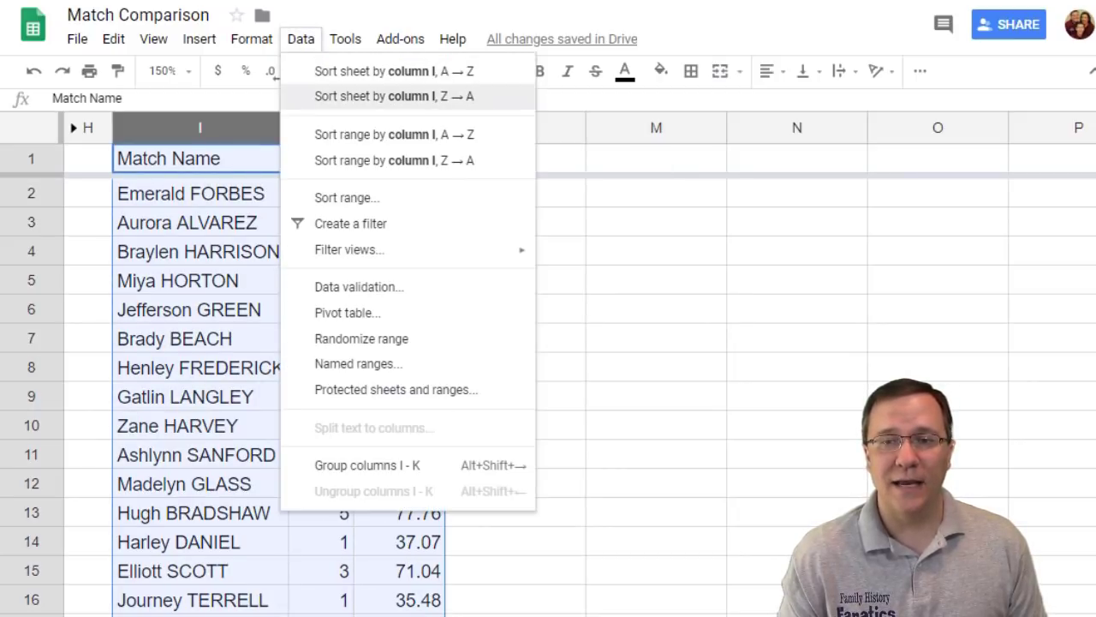
{"action": "left_click", "coordinate": [346, 197]}
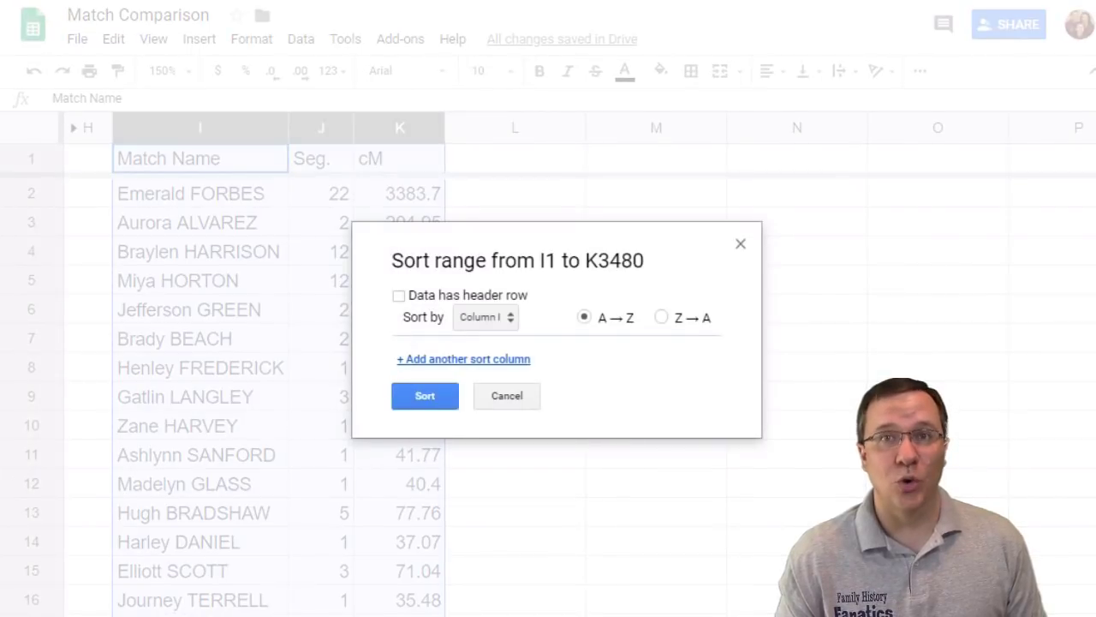
{"action": "left_click", "coordinate": [399, 295]}
{"action": "left_click", "coordinate": [494, 317]}
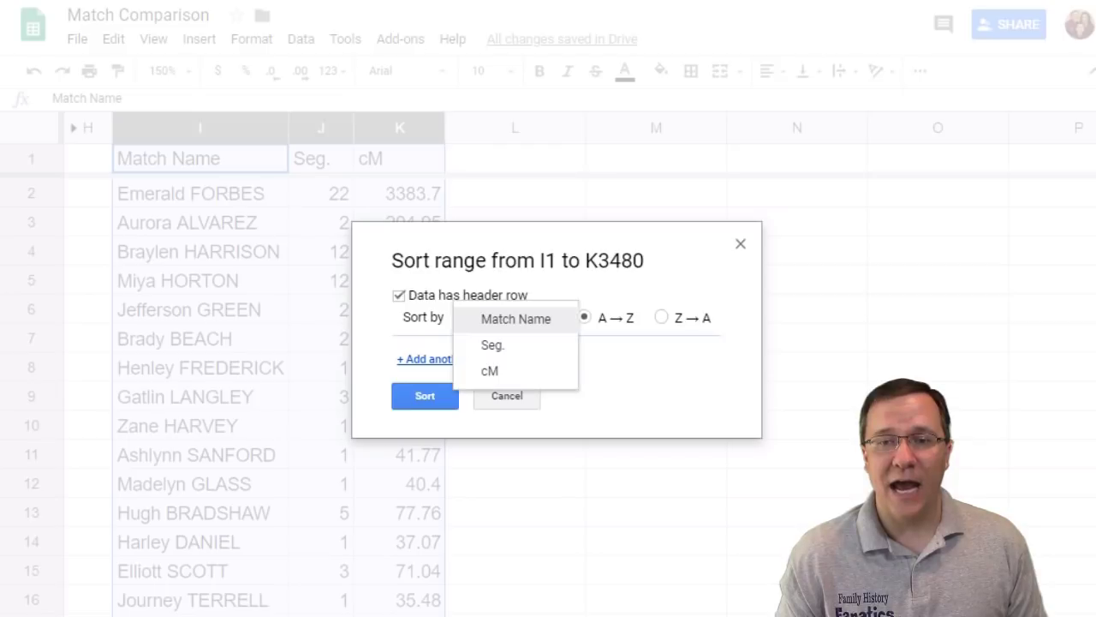
{"action": "left_click", "coordinate": [489, 370]}
{"action": "left_click", "coordinate": [661, 317]}
{"action": "left_click", "coordinate": [425, 396]}
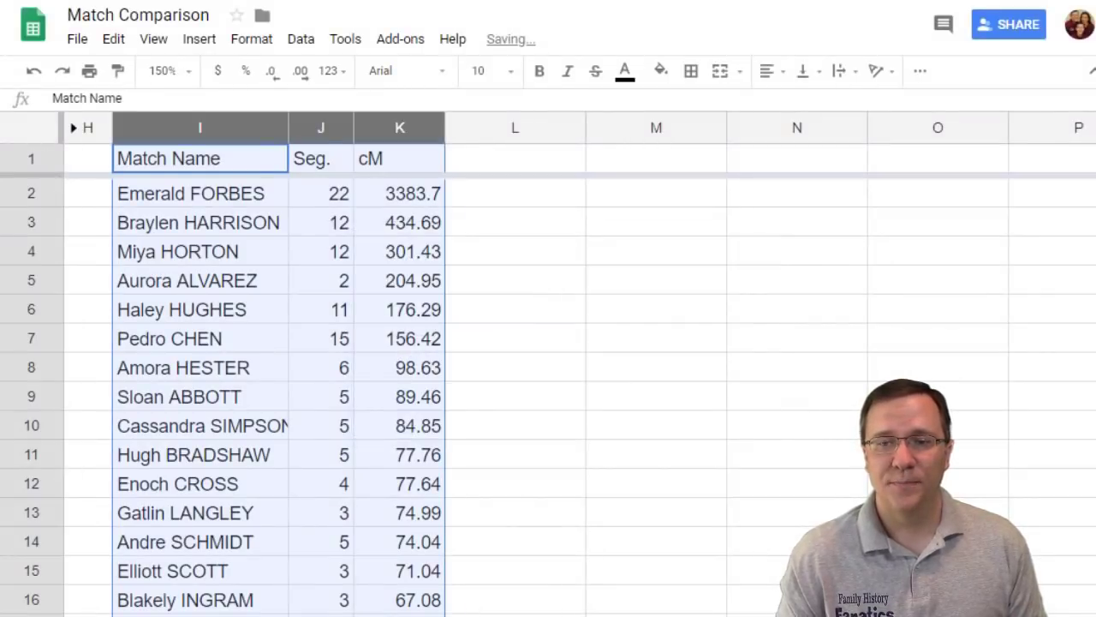
{"action": "left_click", "coordinate": [657, 309]}
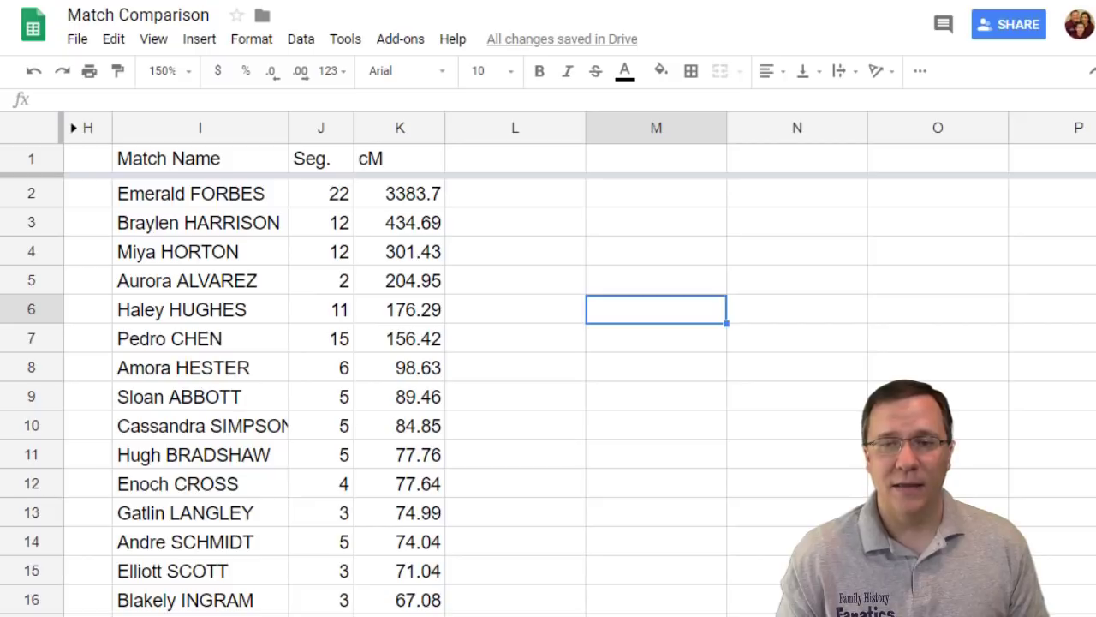
{"action": "left_click", "coordinate": [515, 251]}
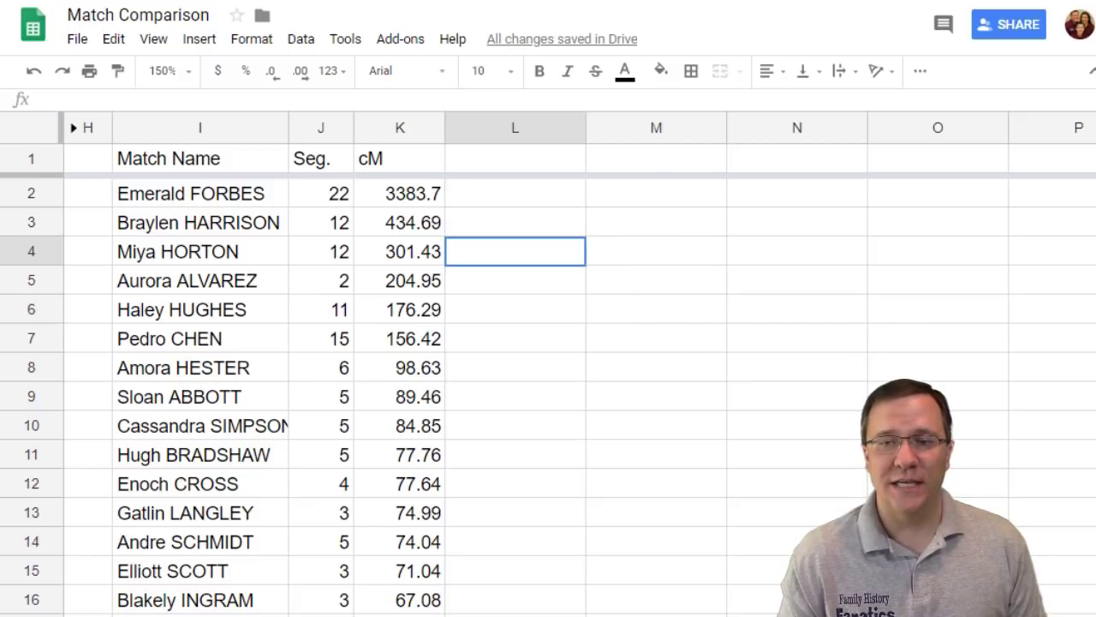
{"action": "scroll", "coordinate": [548, 386], "scroll_direction": "down", "scroll_amount": 1}
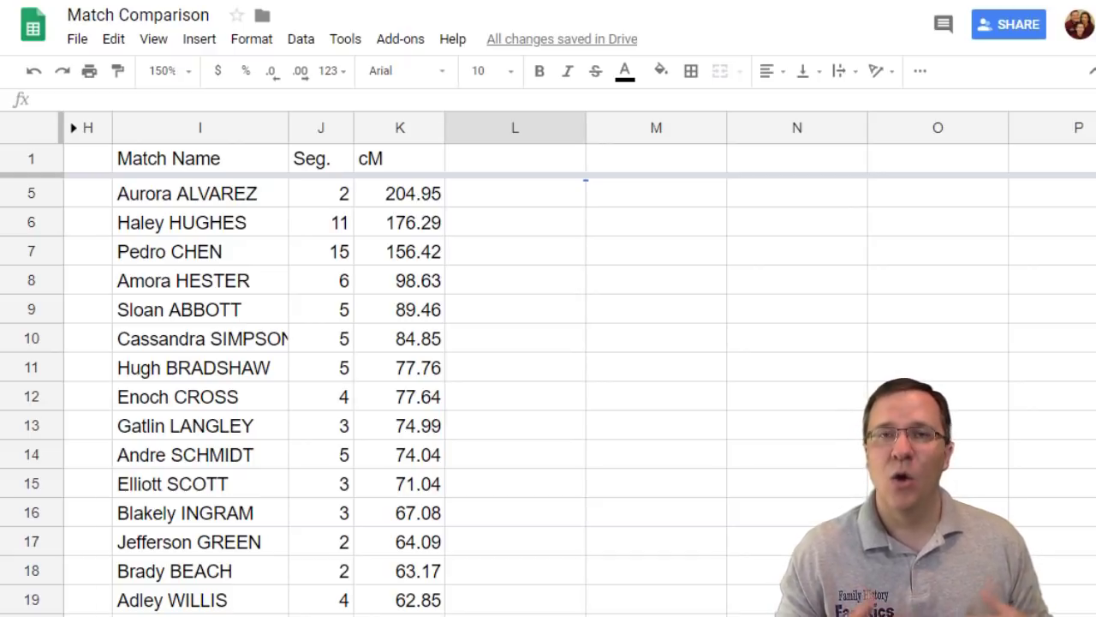
{"action": "scroll", "coordinate": [548, 385], "scroll_direction": "down", "scroll_amount": 1}
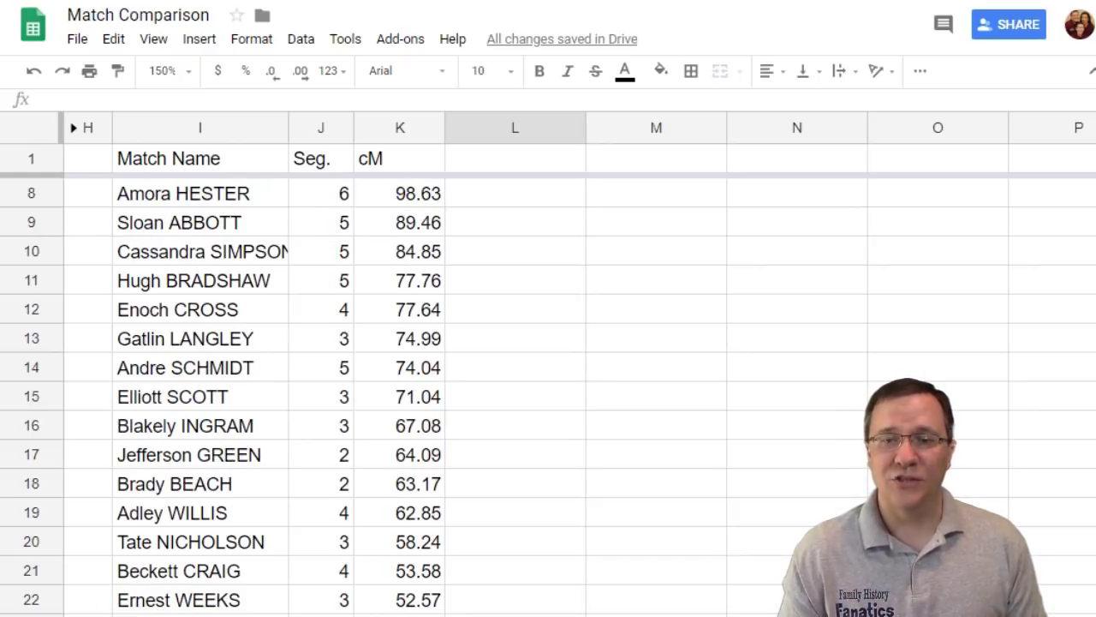
{"action": "scroll", "coordinate": [548, 386], "scroll_direction": "up", "scroll_amount": 2}
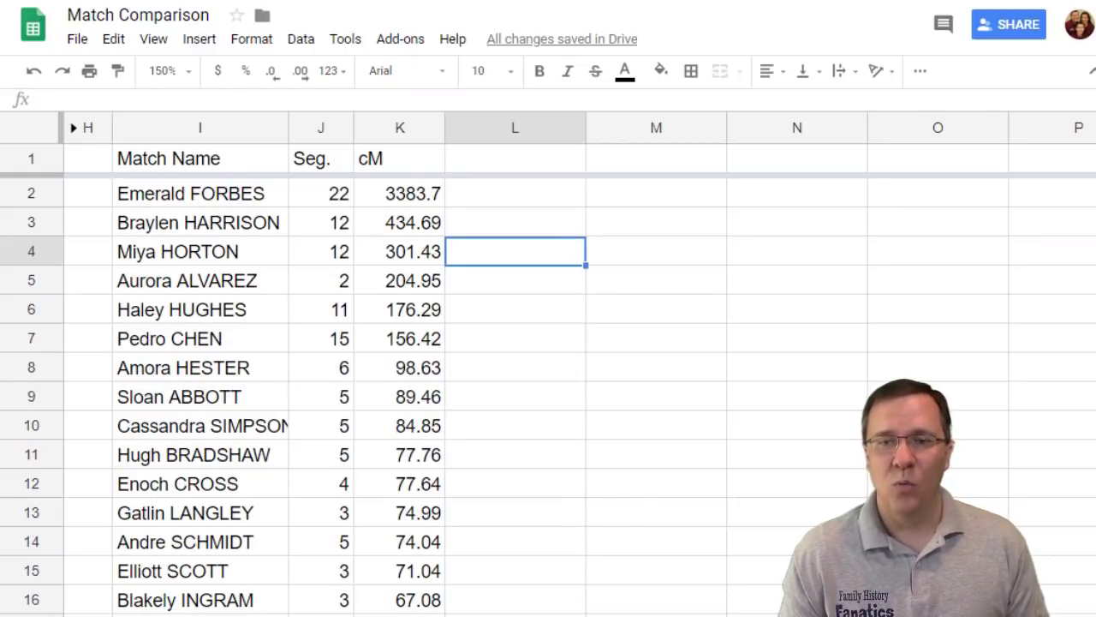